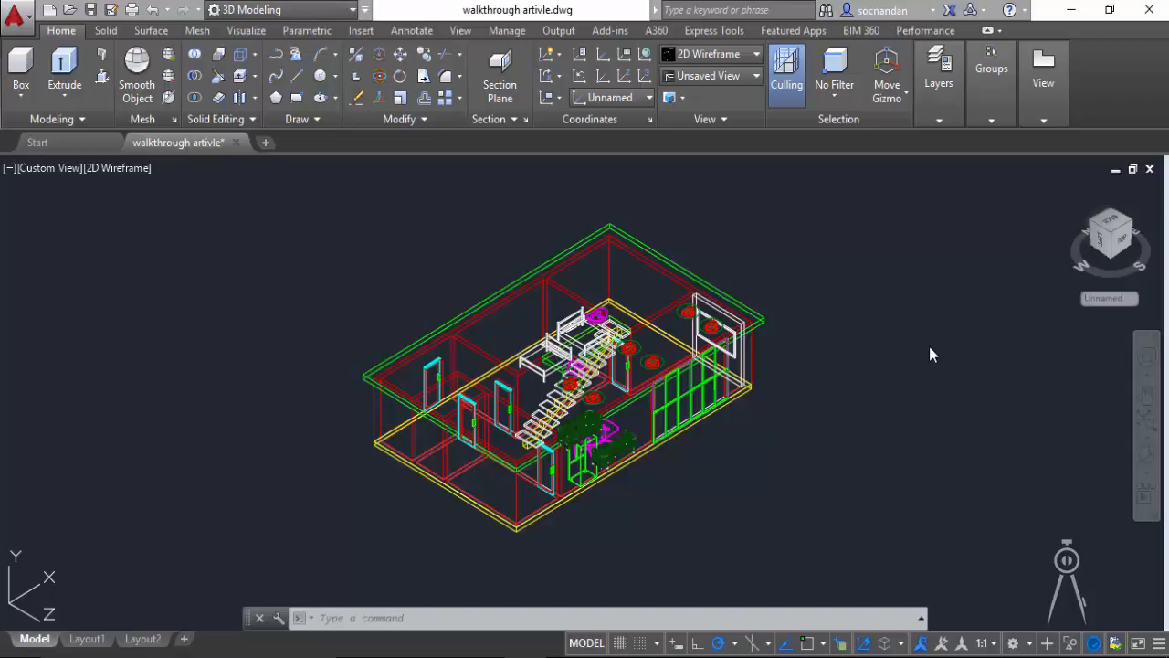
Step: Enable the hidden Animations panel among the Visualize ribbon tools
left_click(260, 33)
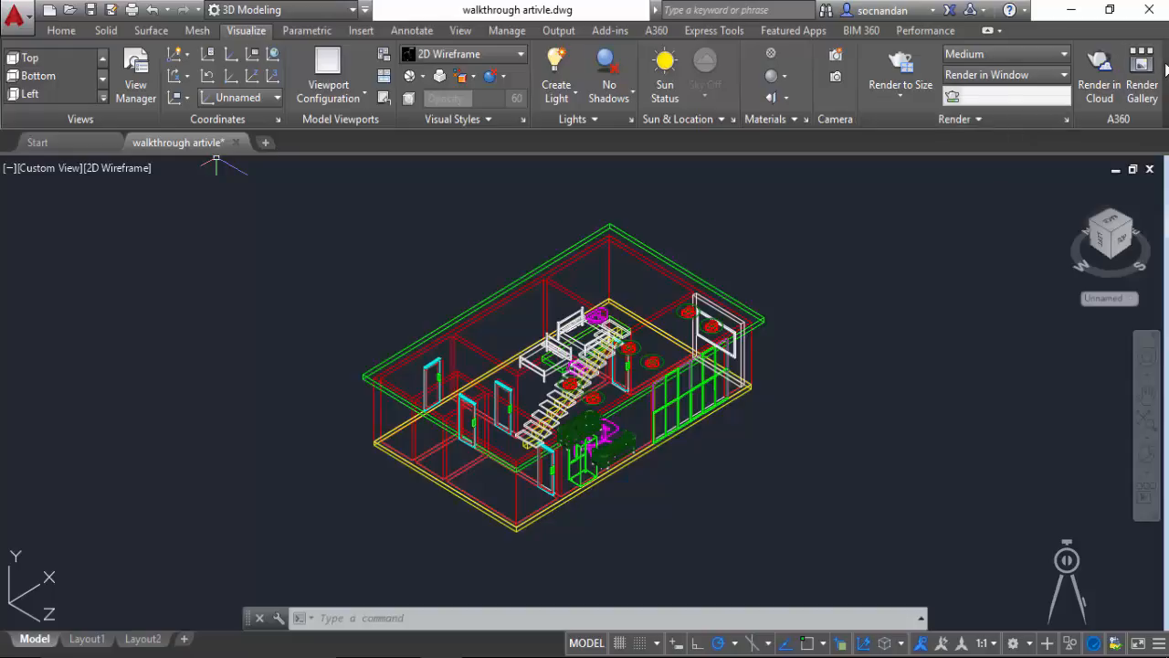
right_click(1167, 65)
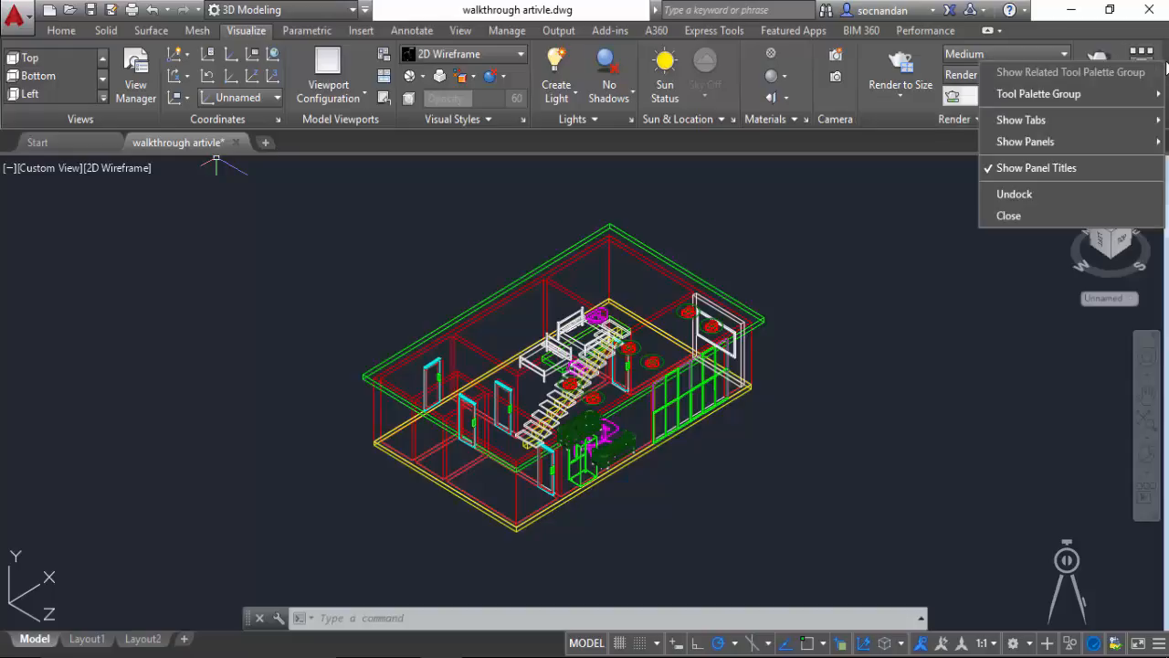
mouse_move(1050, 146)
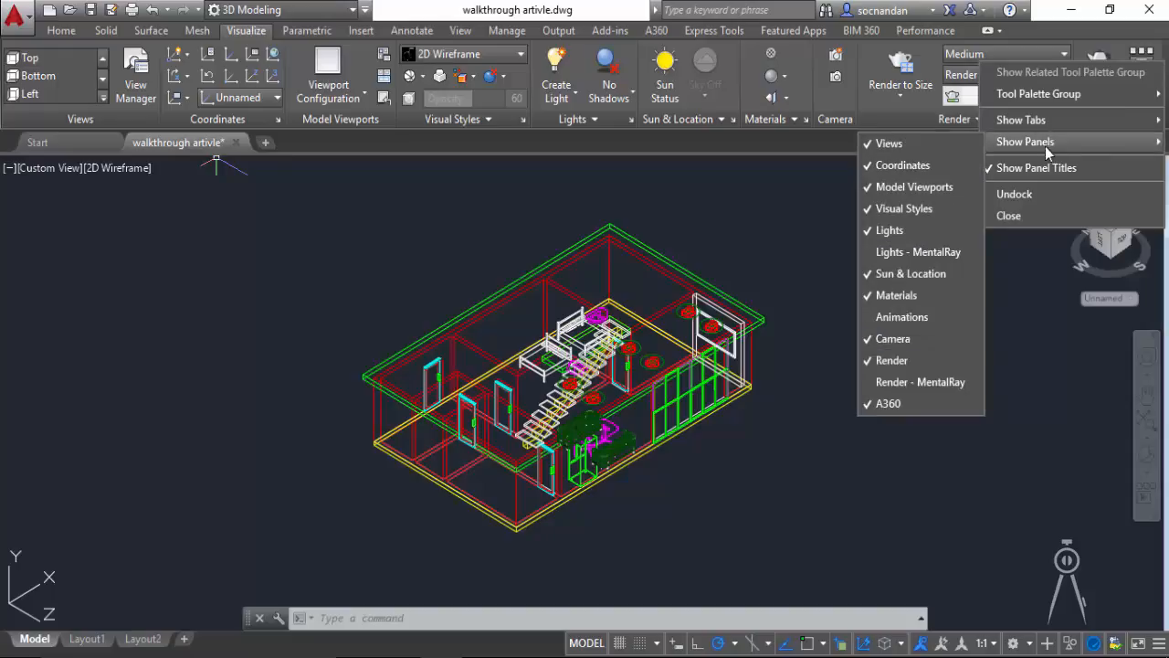
left_click(931, 319)
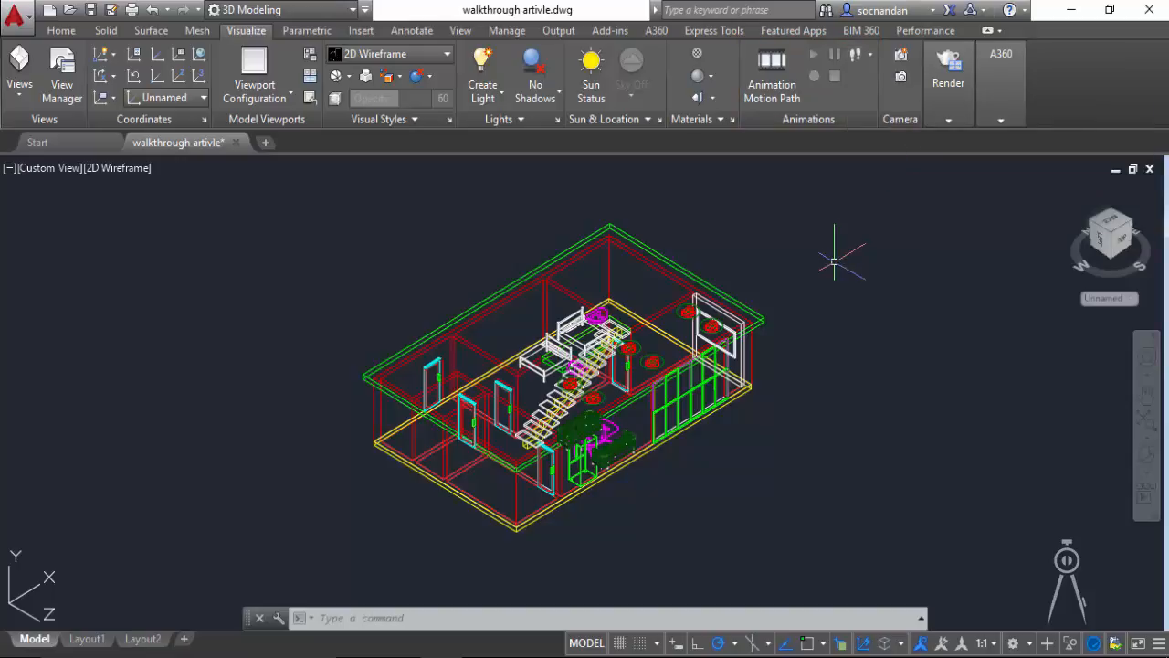
Step: Reset the coordinate system to World and switch the model to the Top view
left_click(75, 33)
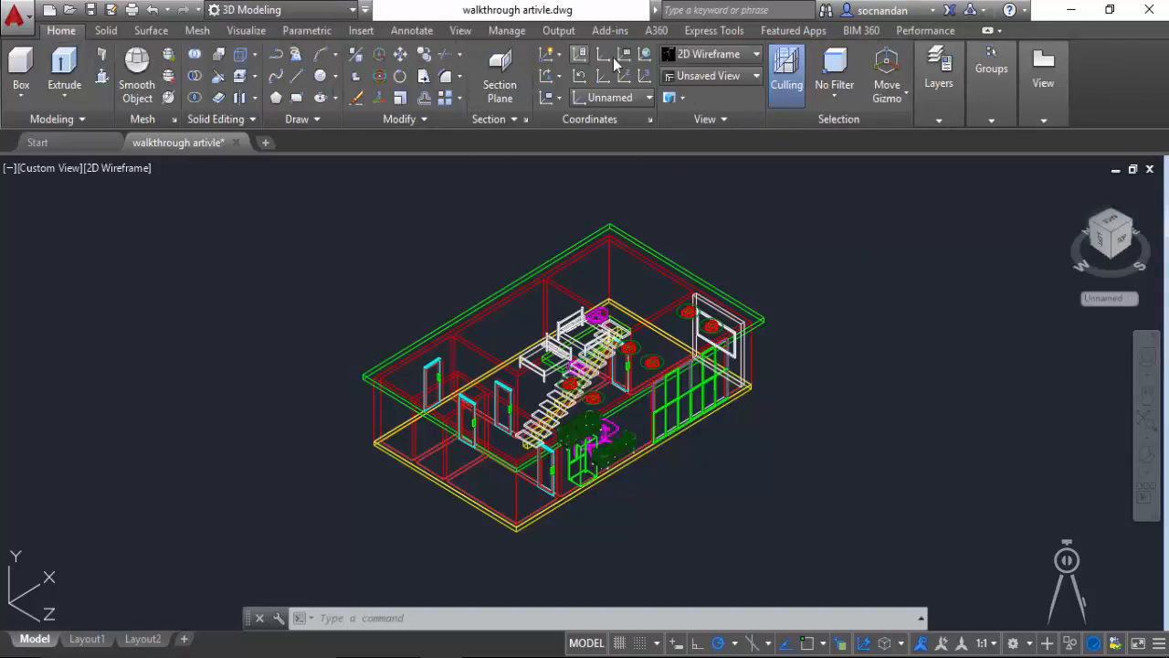
left_click(649, 55)
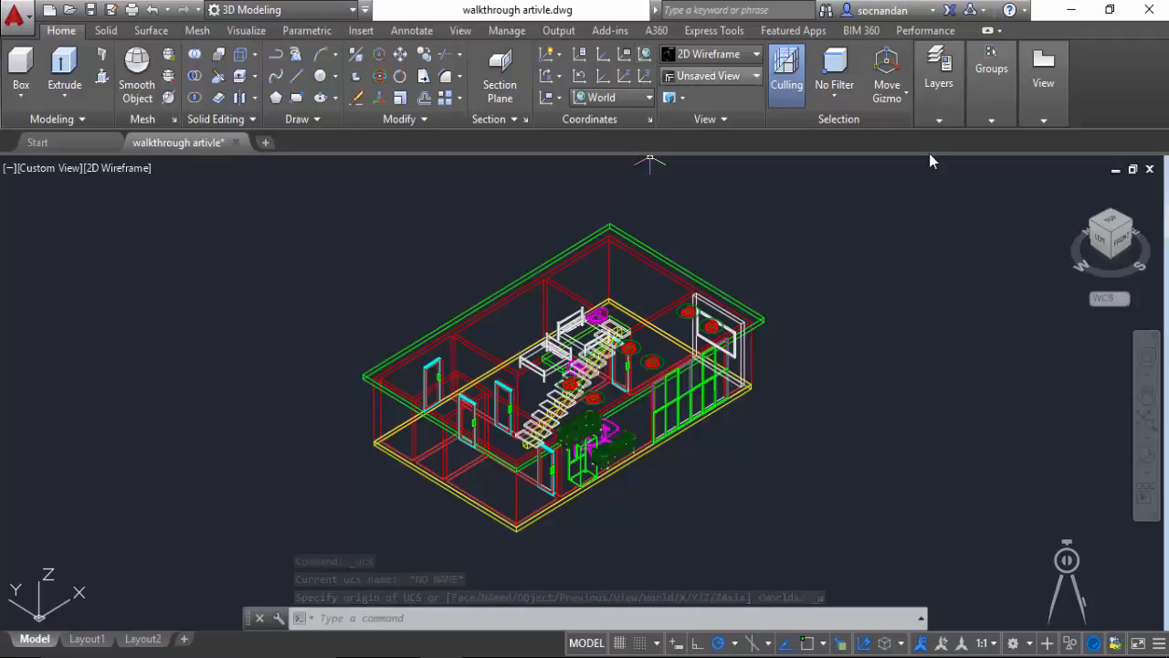
left_click(1098, 230)
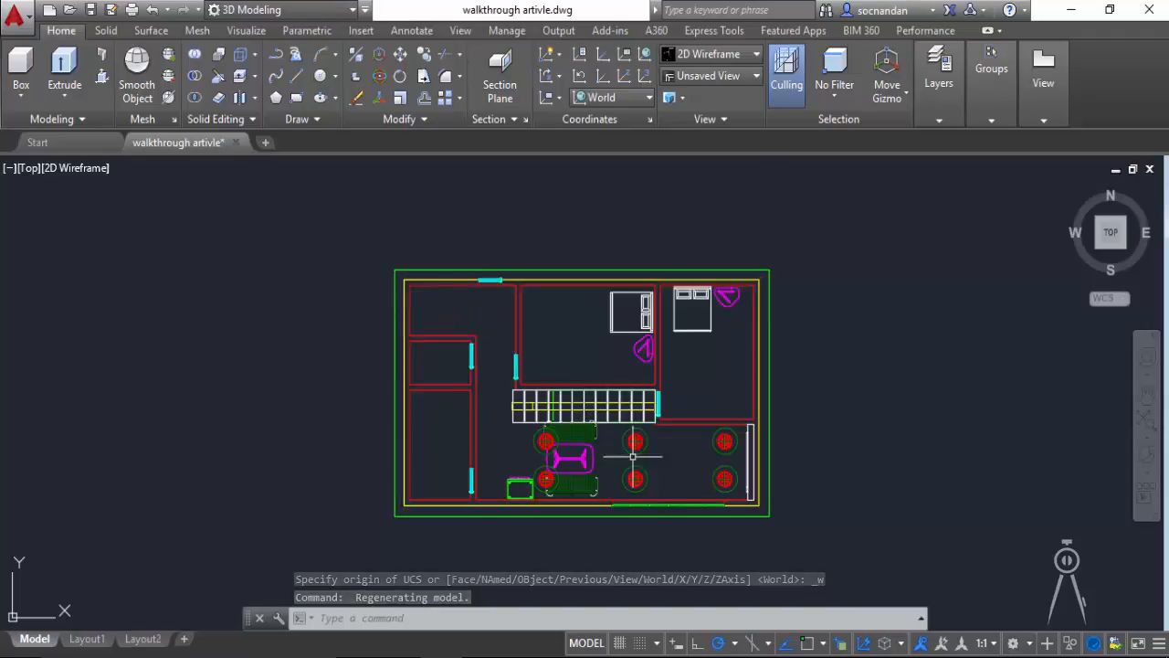
Step: With Dynamic UCS off, draw a polyline path from the upper-left room through the corridor and living area, outside the front wall and back inside
left_click(276, 57)
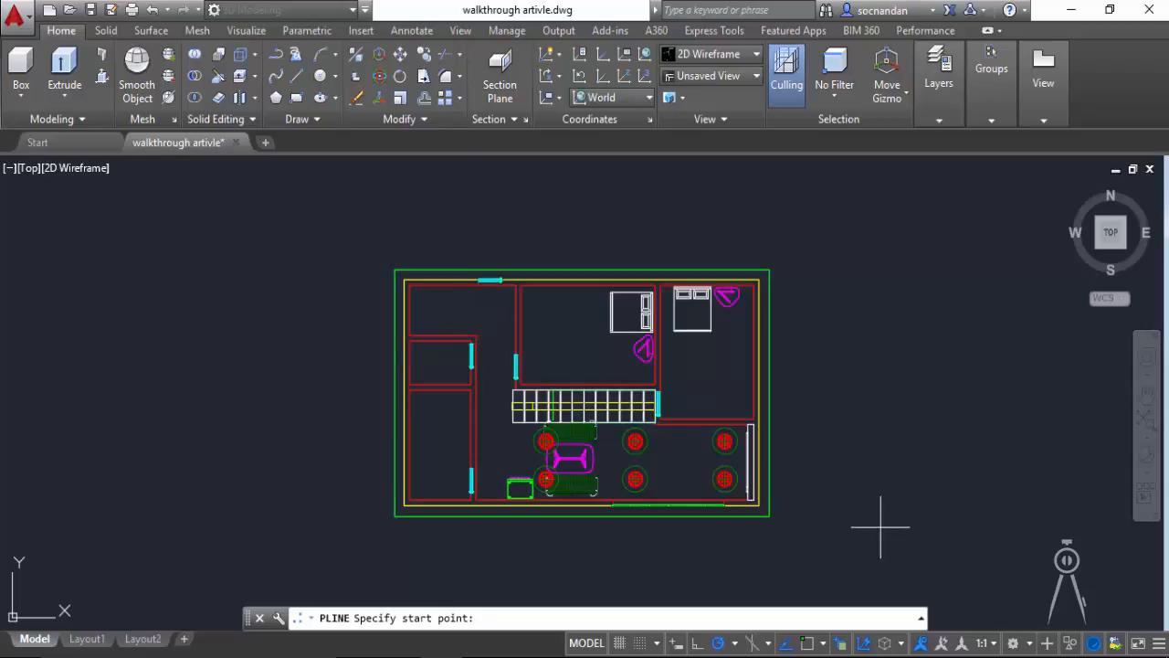
left_click(870, 644)
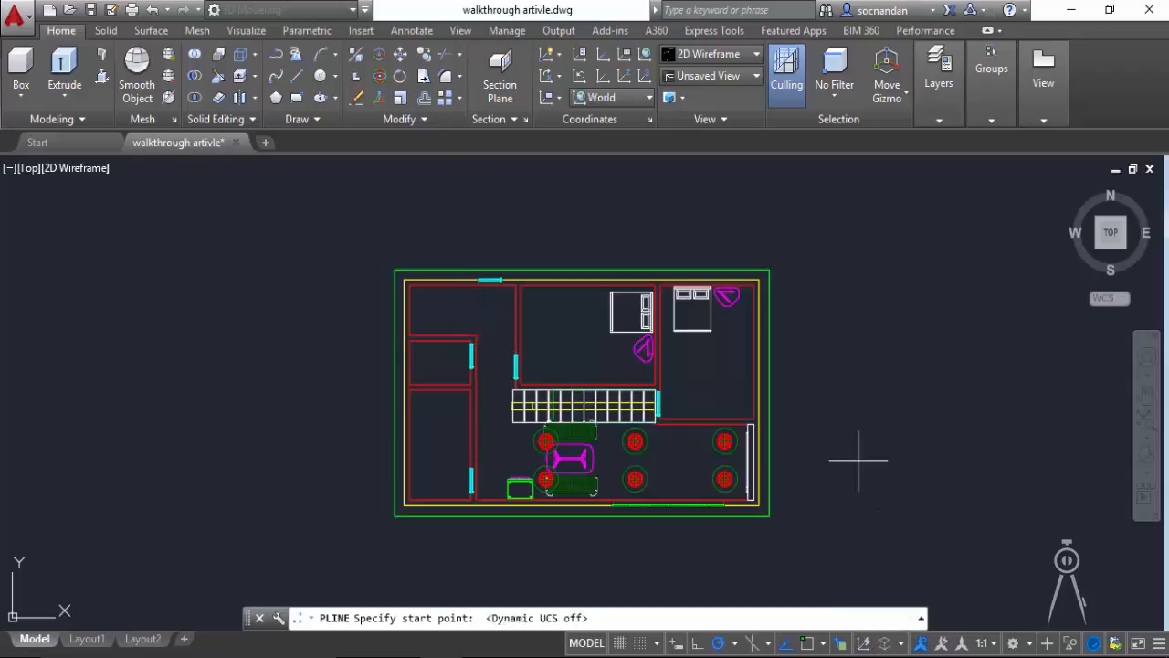
left_click(472, 308)
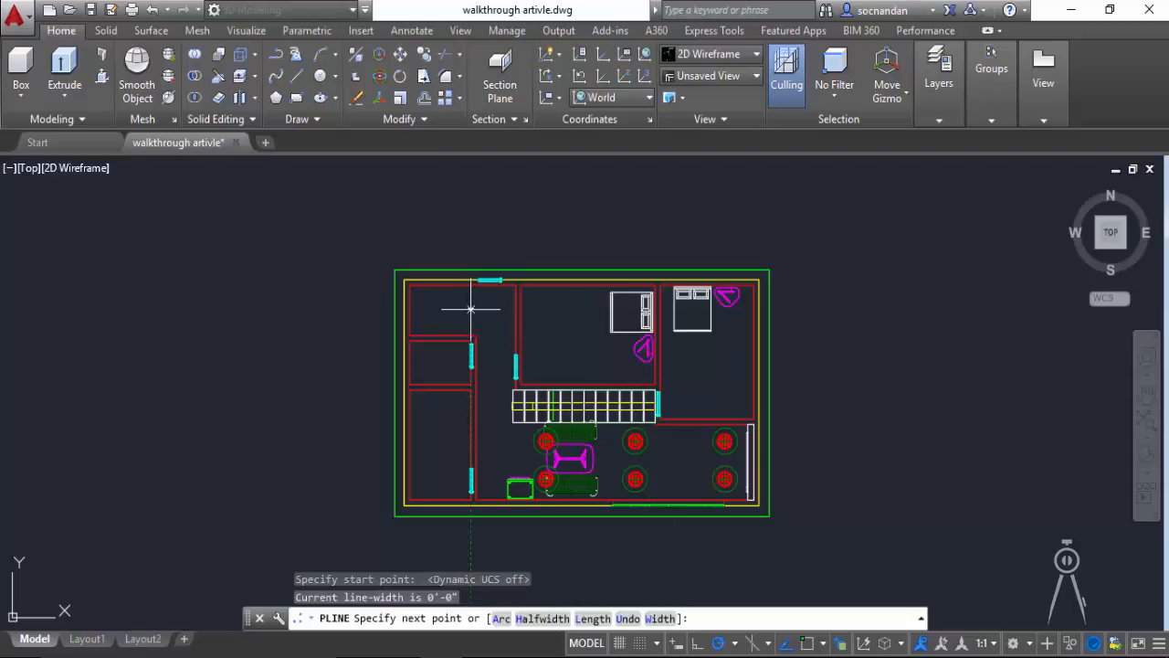
left_click(494, 332)
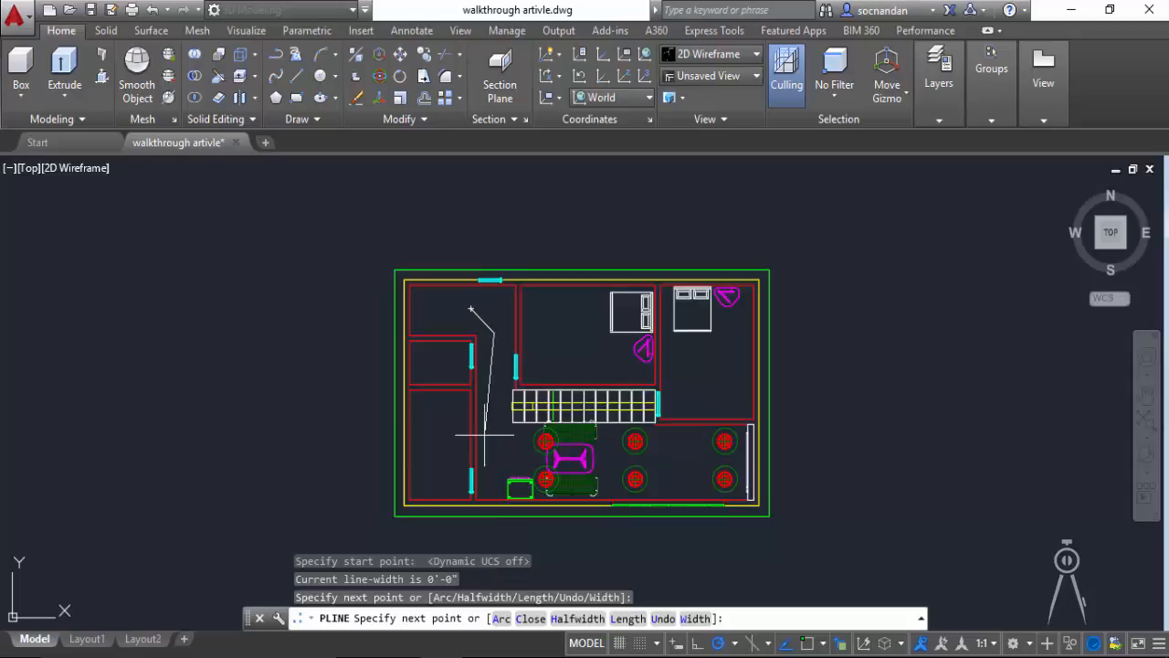
left_click(484, 435)
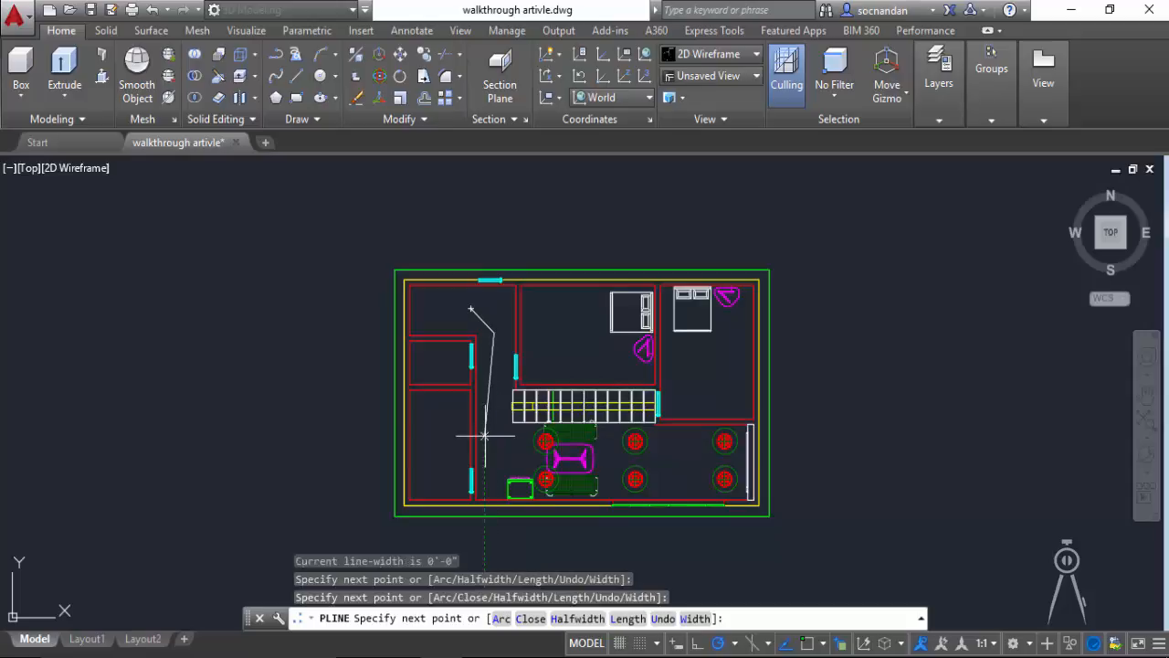
left_click(519, 471)
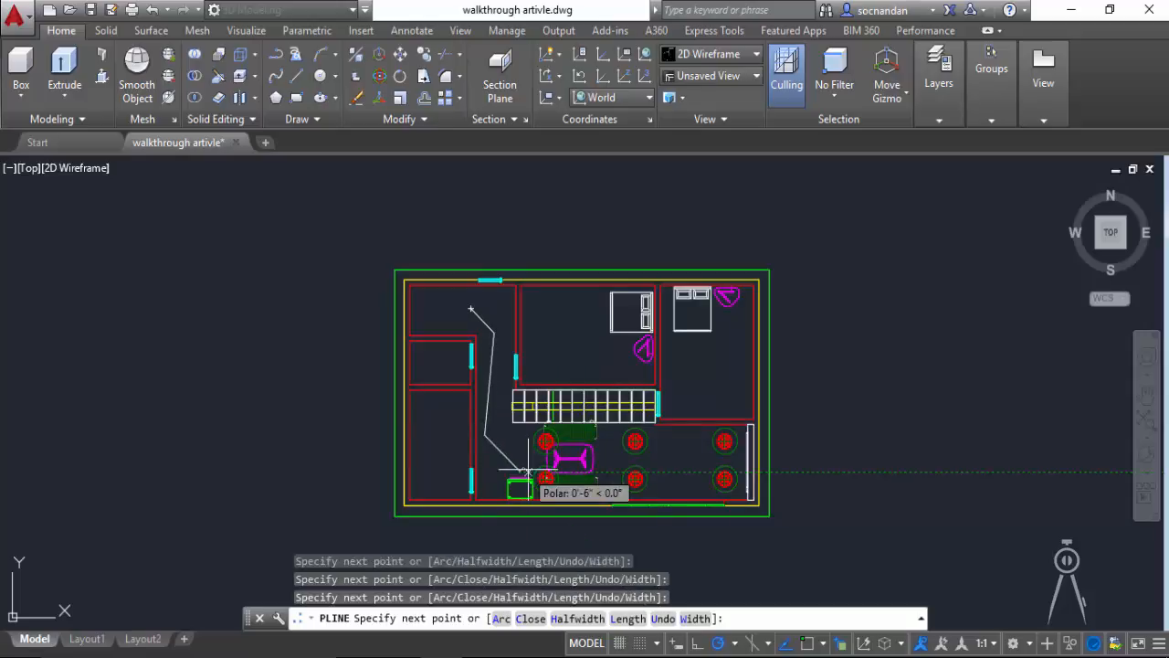
left_click(622, 436)
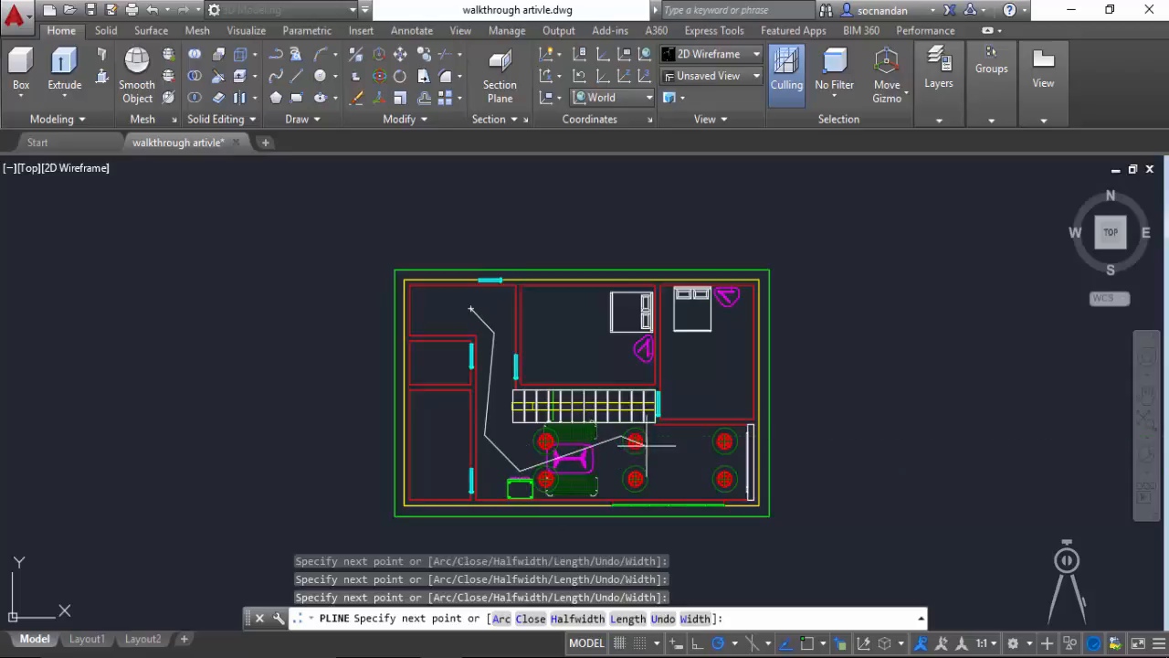
left_click(720, 478)
middle_click_drag(673, 520, 674, 438)
left_click(659, 475)
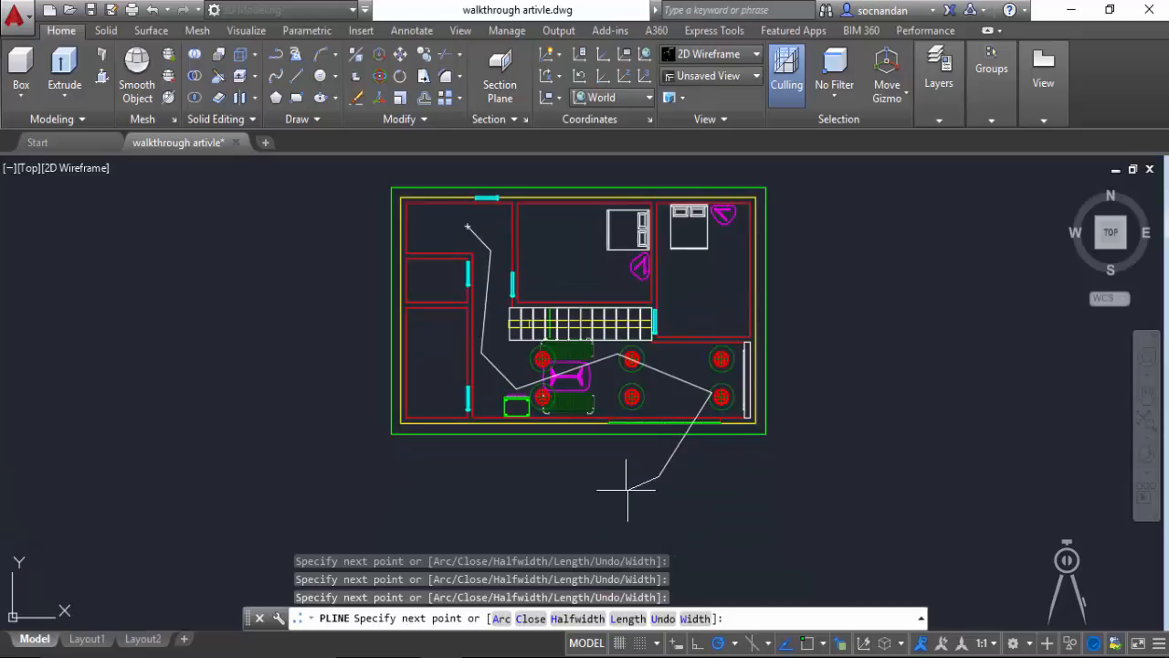
left_click(574, 489)
left_click(555, 404)
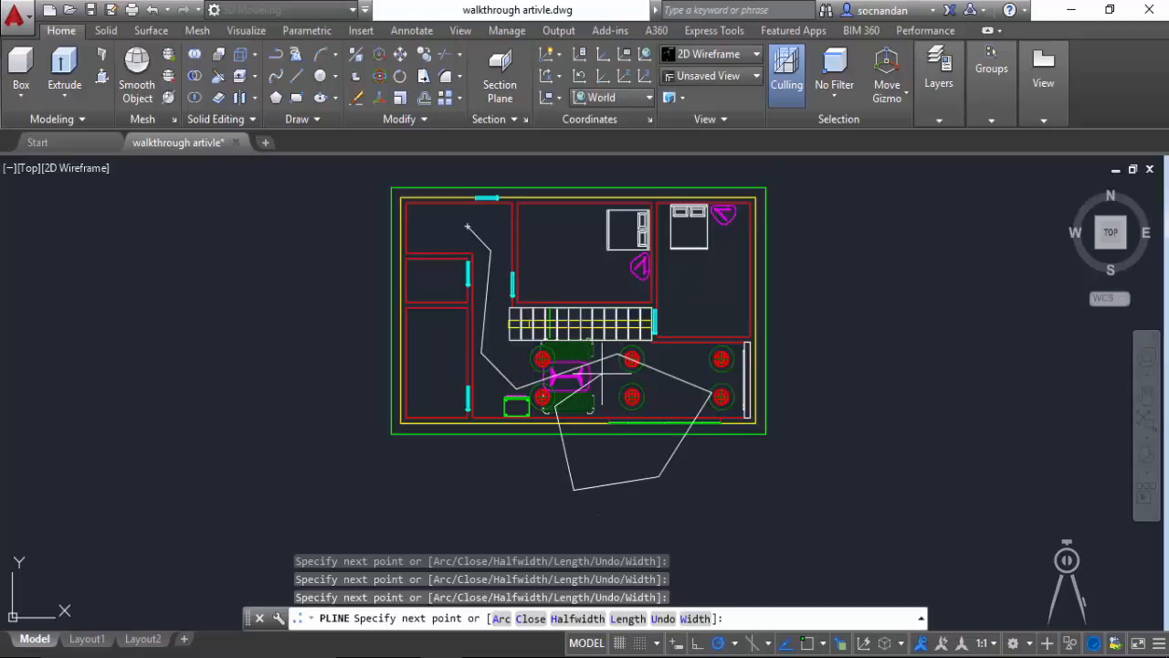
key("Return")
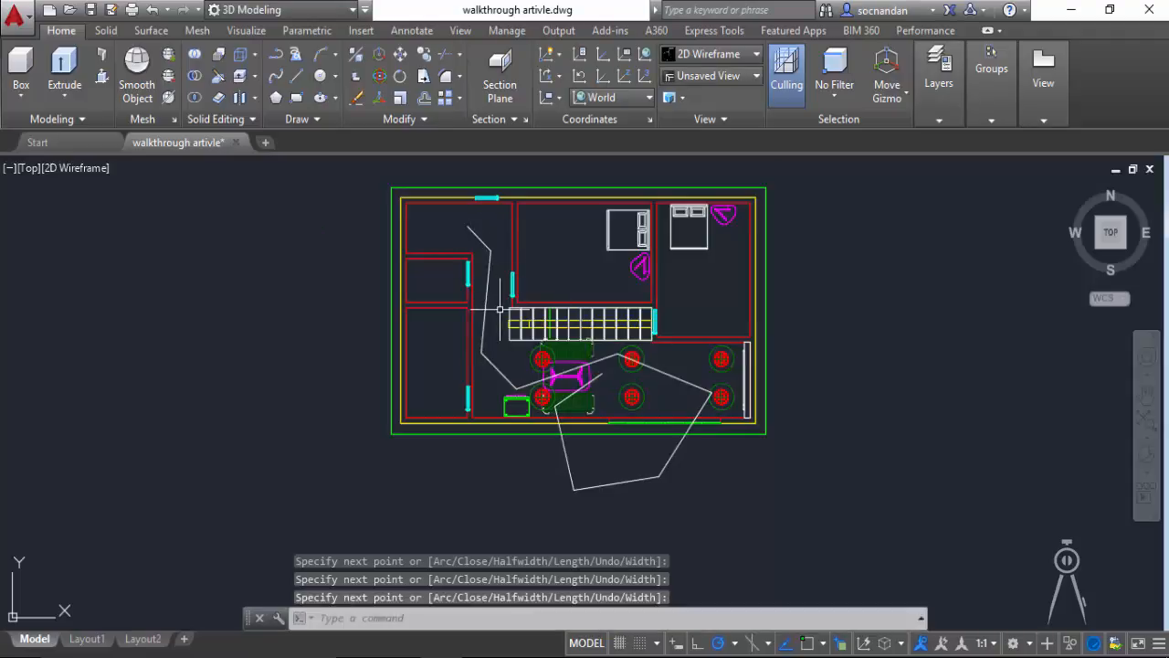
Step: Fillet all corners of the path polyline with a 2' radius
left_click(446, 78)
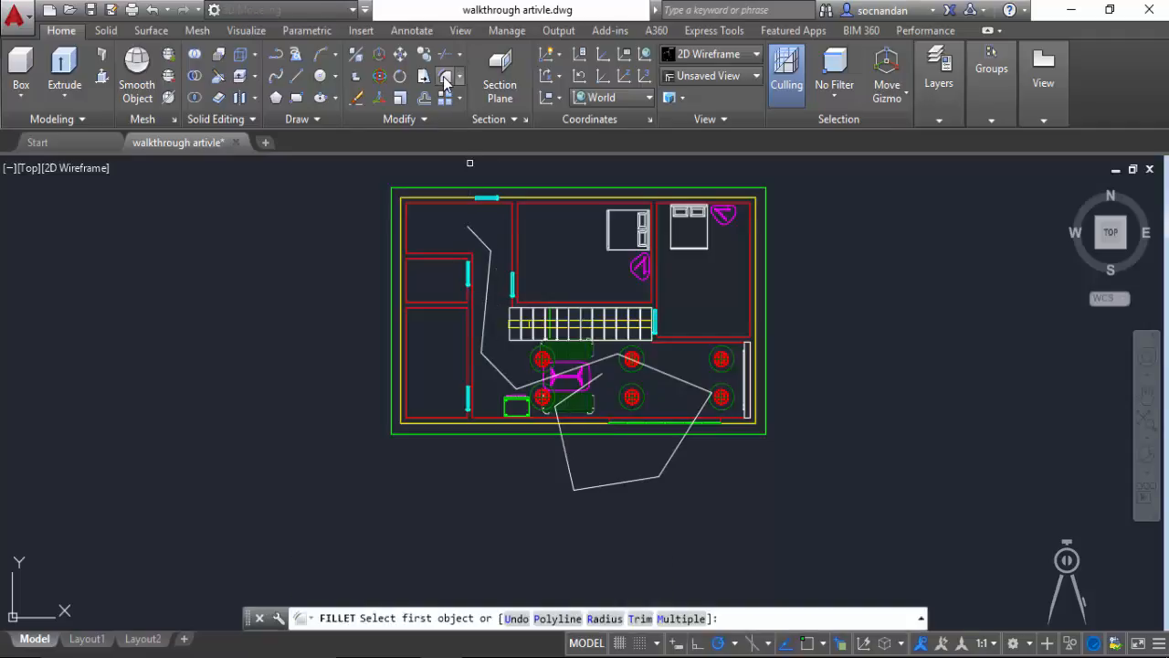
left_click(604, 619)
type("2")
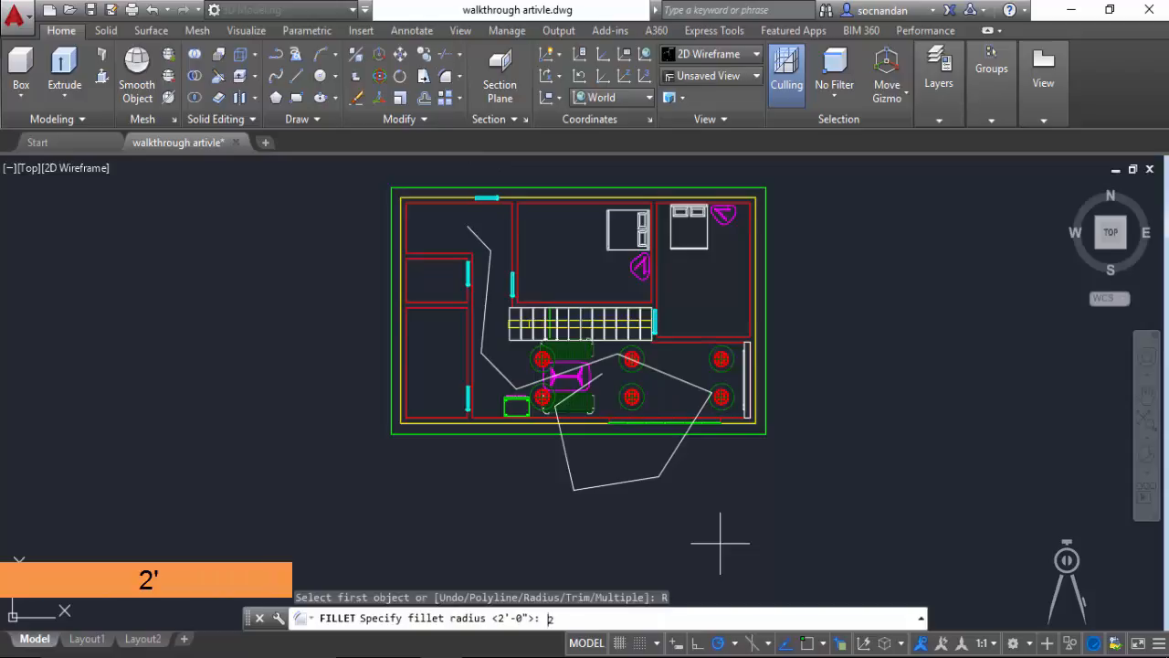
key("Return")
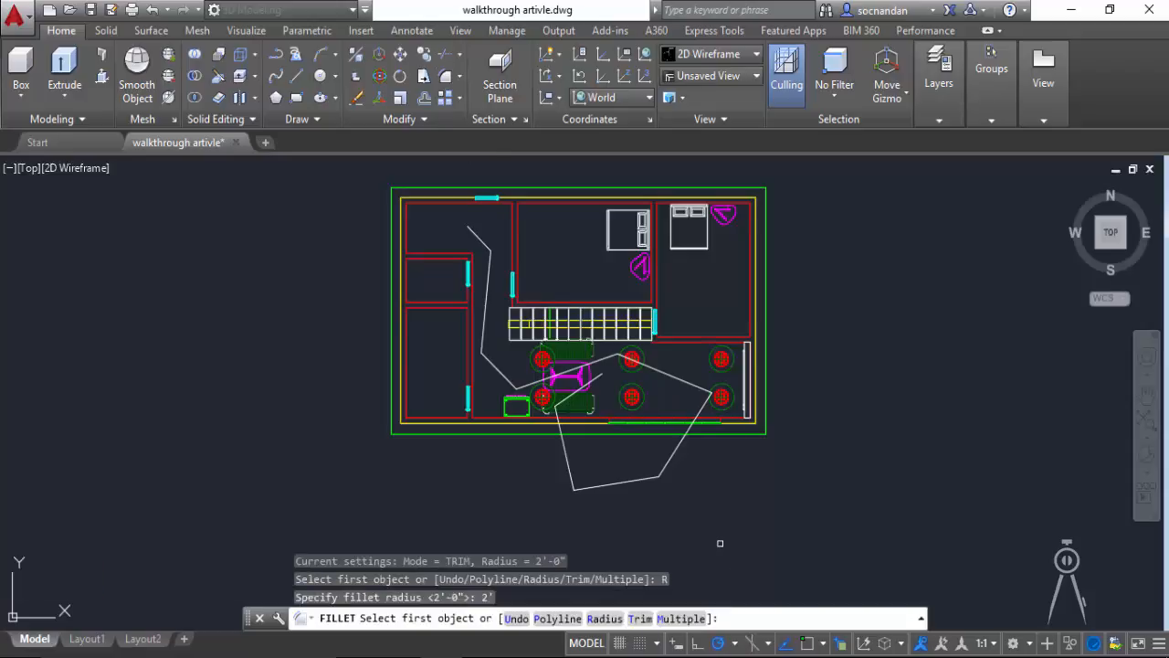
left_click(557, 618)
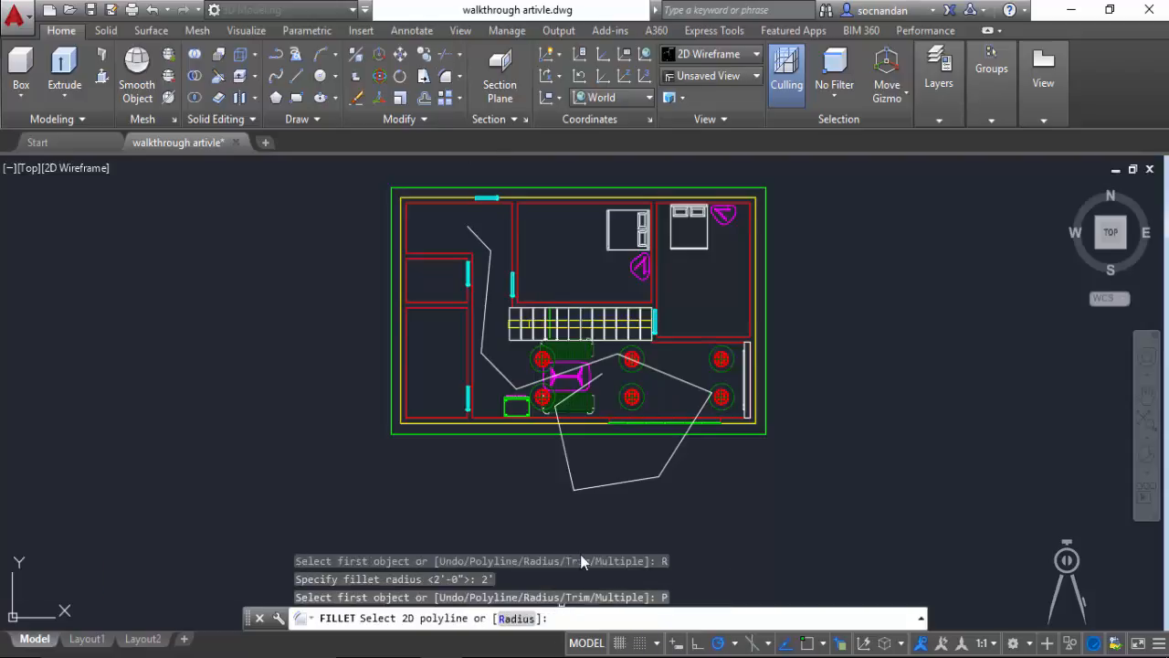
left_click(610, 486)
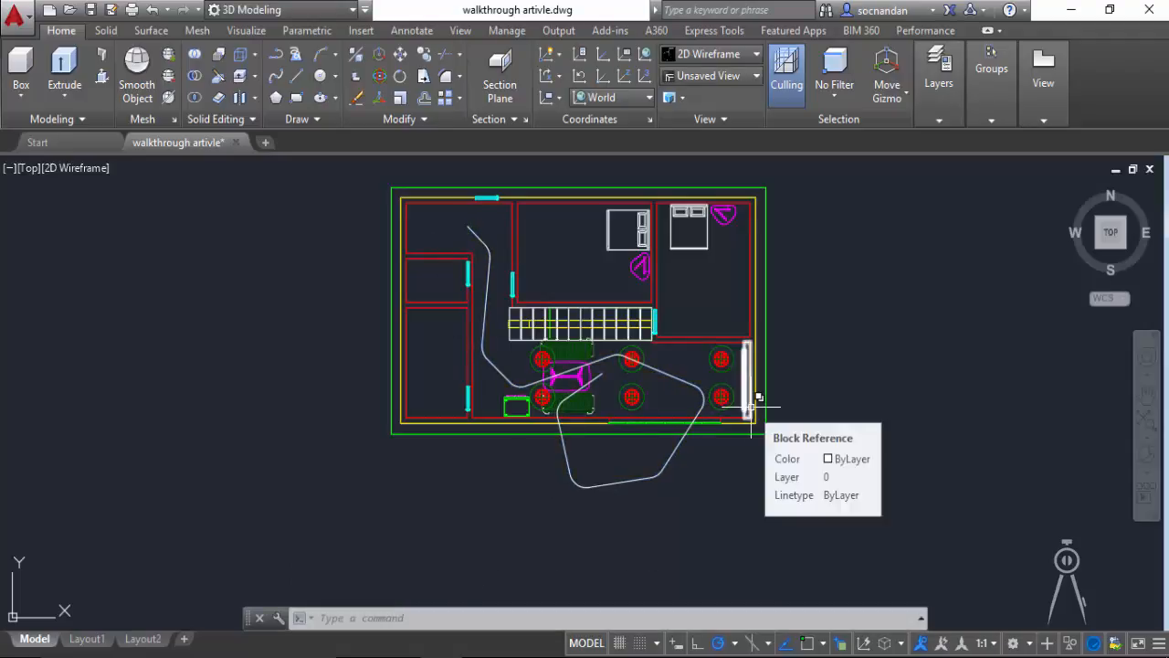
Step: Move the path polyline 6' upward along the Z axis
left_click(1113, 263)
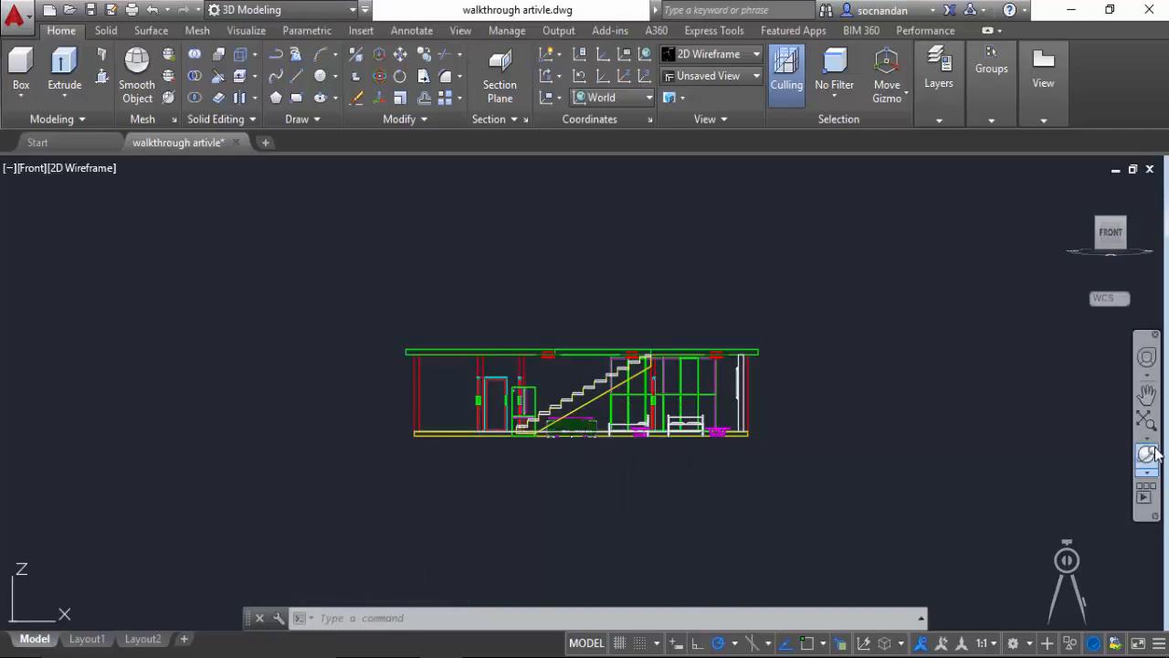
left_click_drag(635, 338, 626, 397)
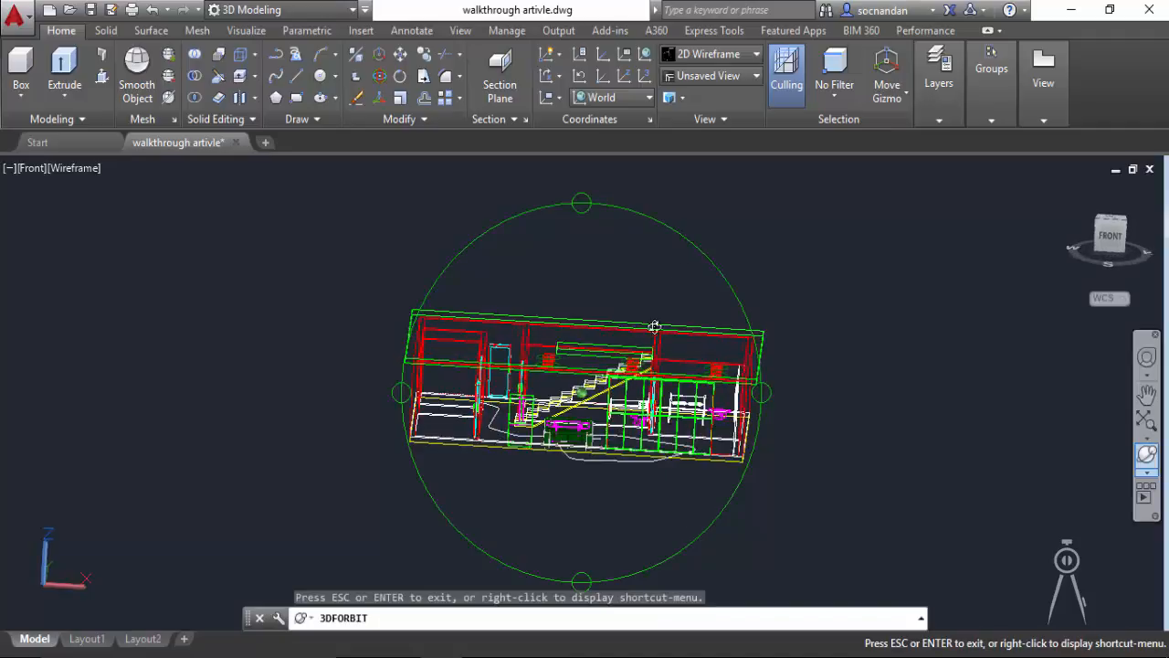
right_click(692, 254)
left_click(696, 264)
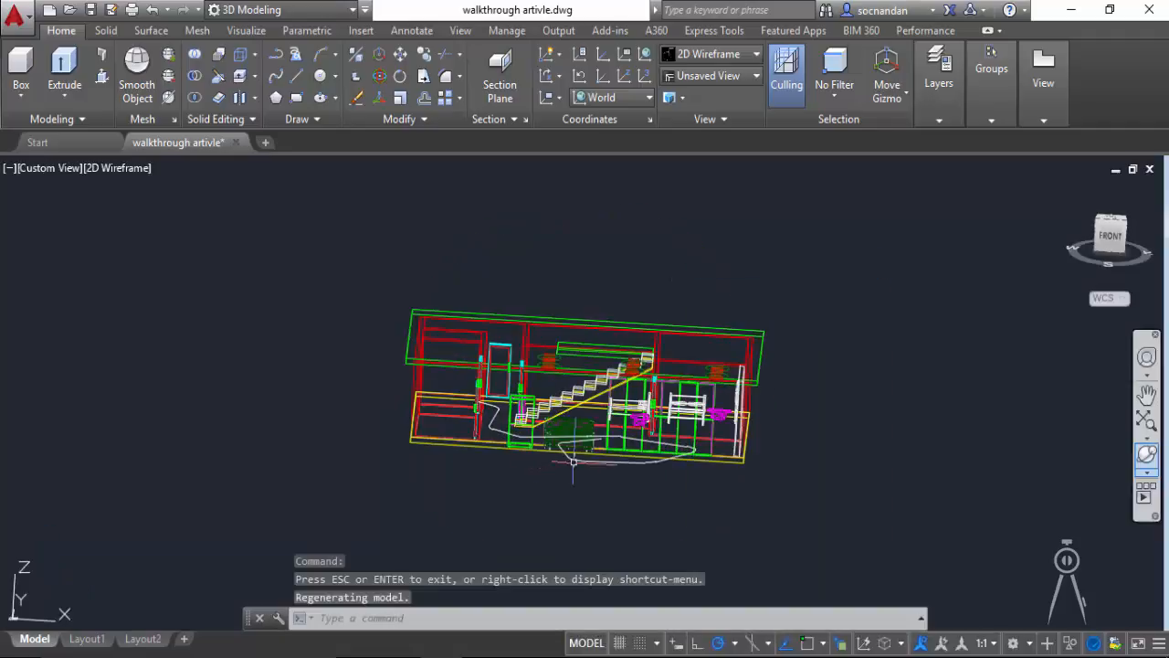
left_click(400, 55)
left_click(812, 444)
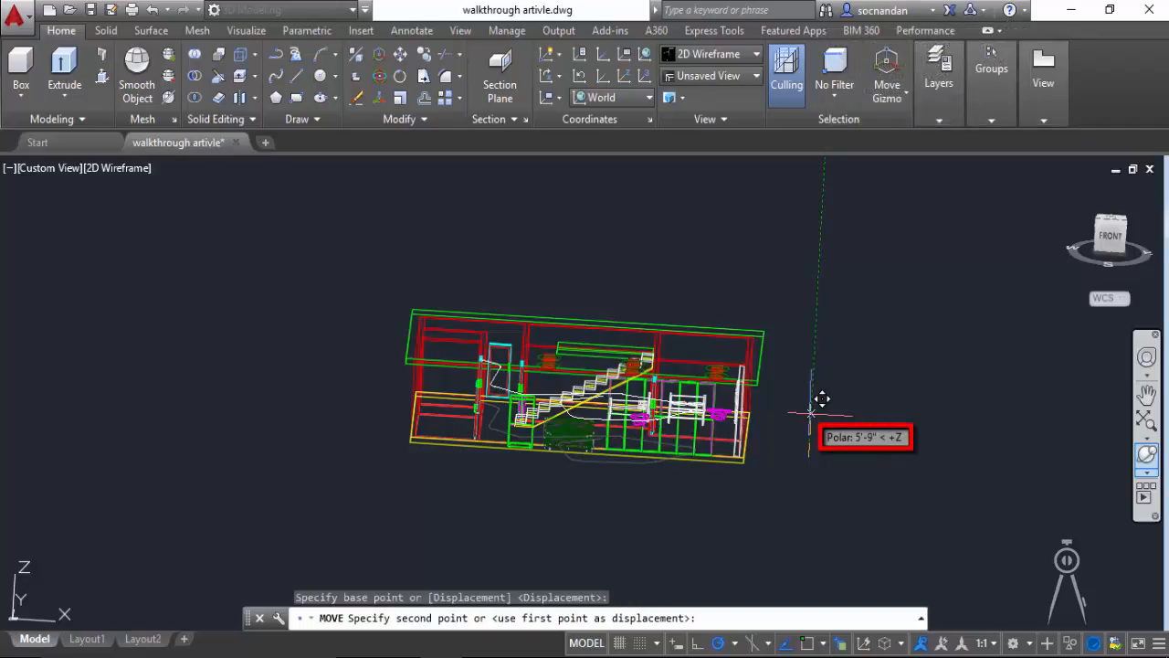
type("6")
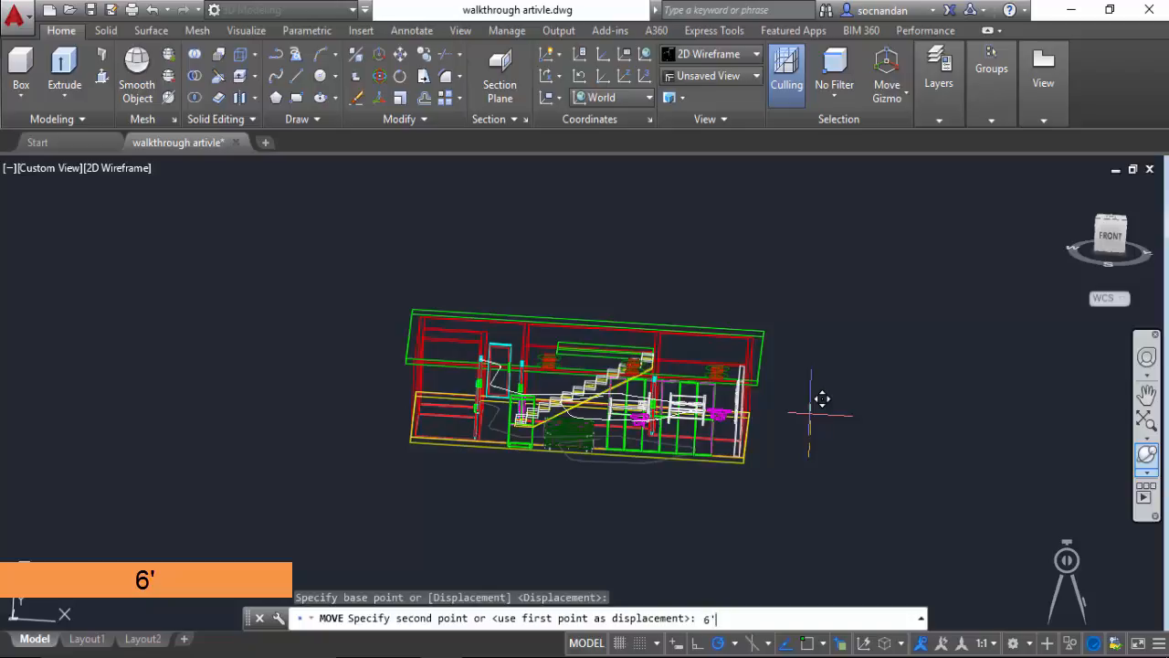
key("Return")
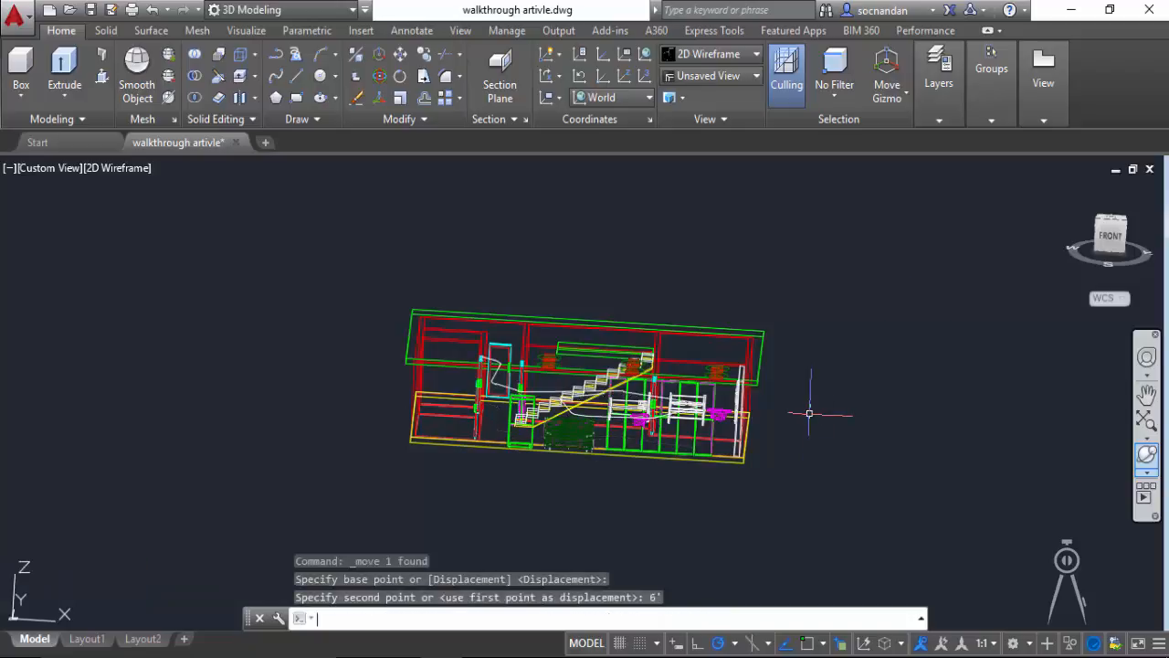
Step: Switch to the Front view to see the raised path against the house
left_click(1108, 237)
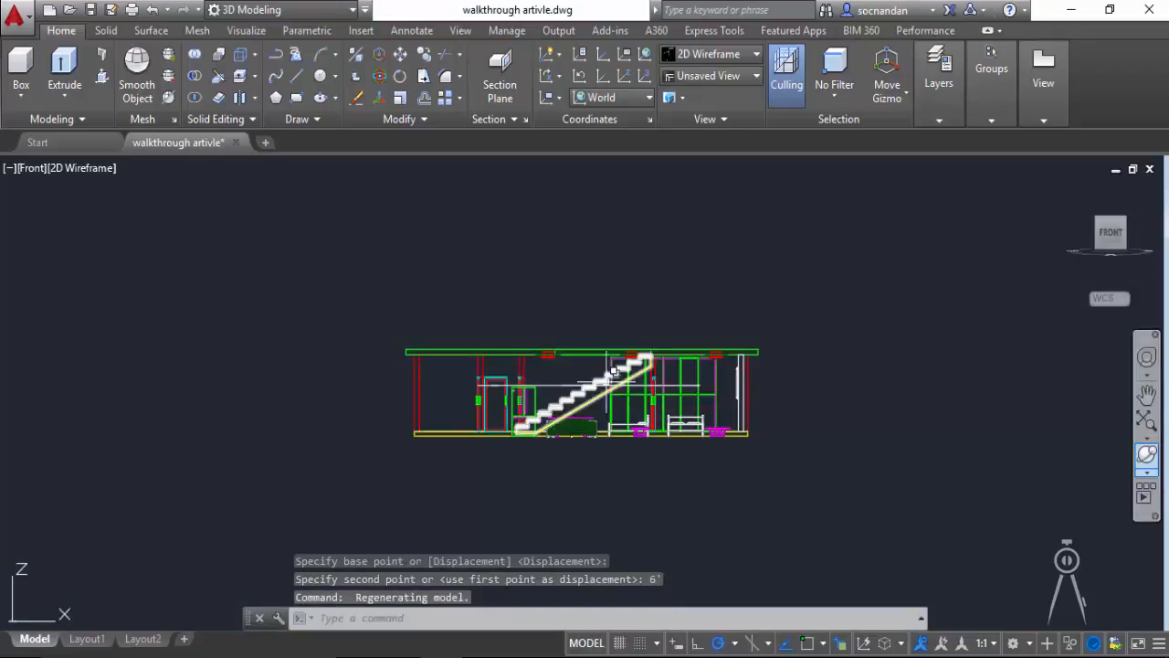
scroll(546, 393, "up", 2)
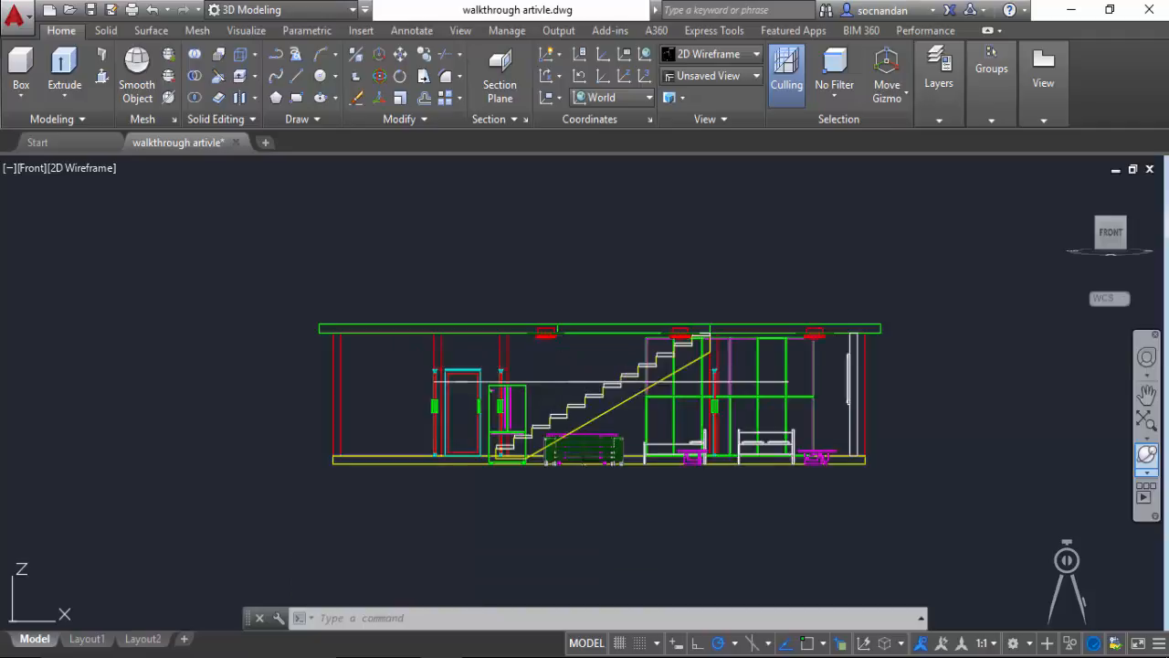
left_click(556, 384)
left_click(399, 55)
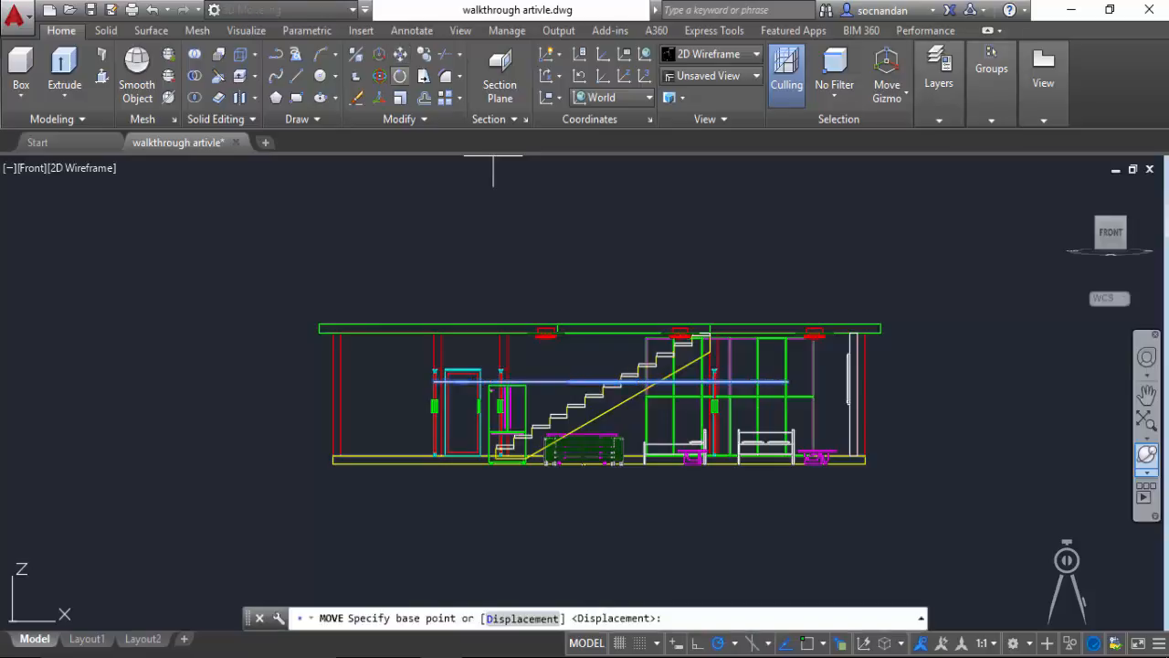
left_click(592, 210)
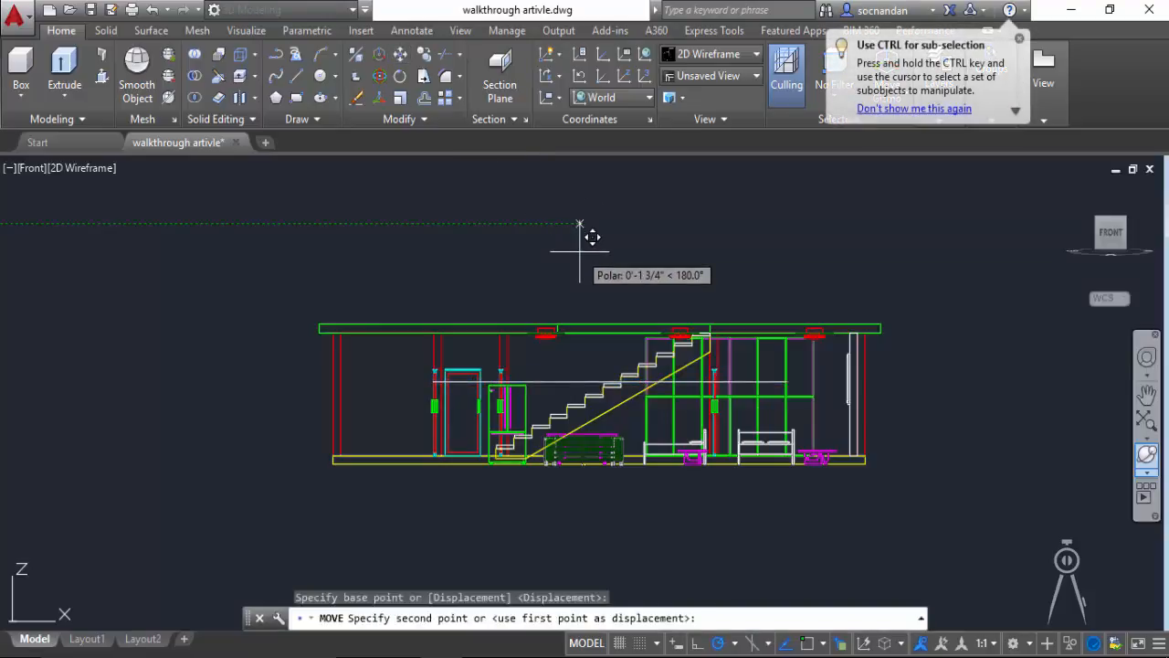
key("Escape")
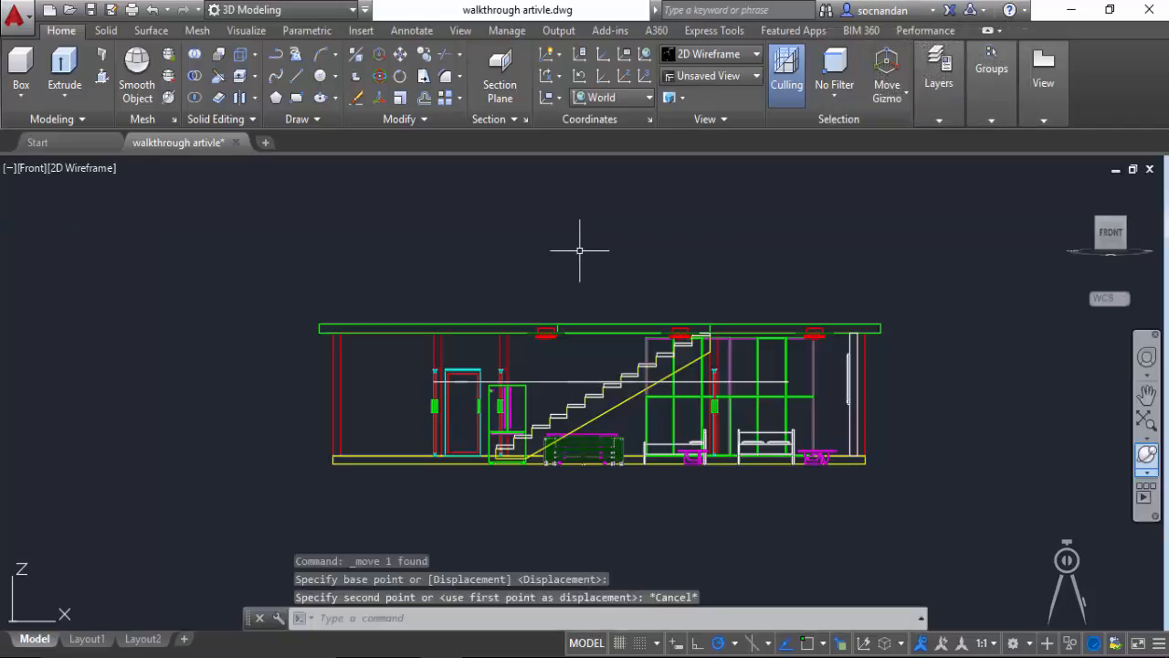
Step: Align the UCS with the current Front view using the View option
left_click(555, 98)
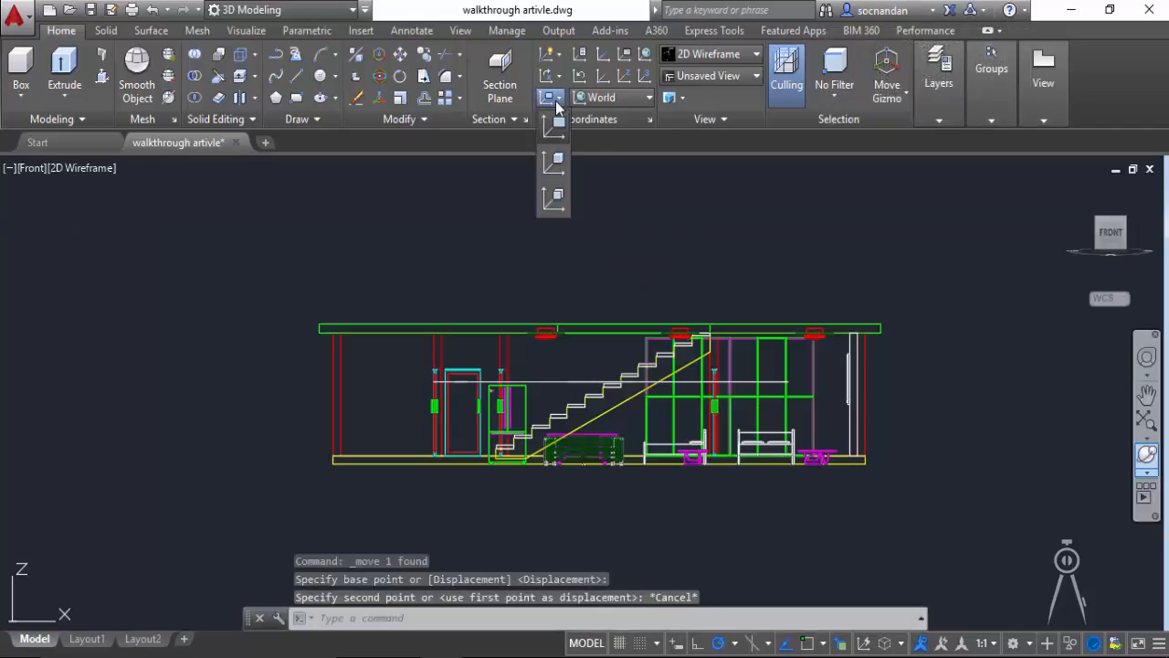
left_click(554, 136)
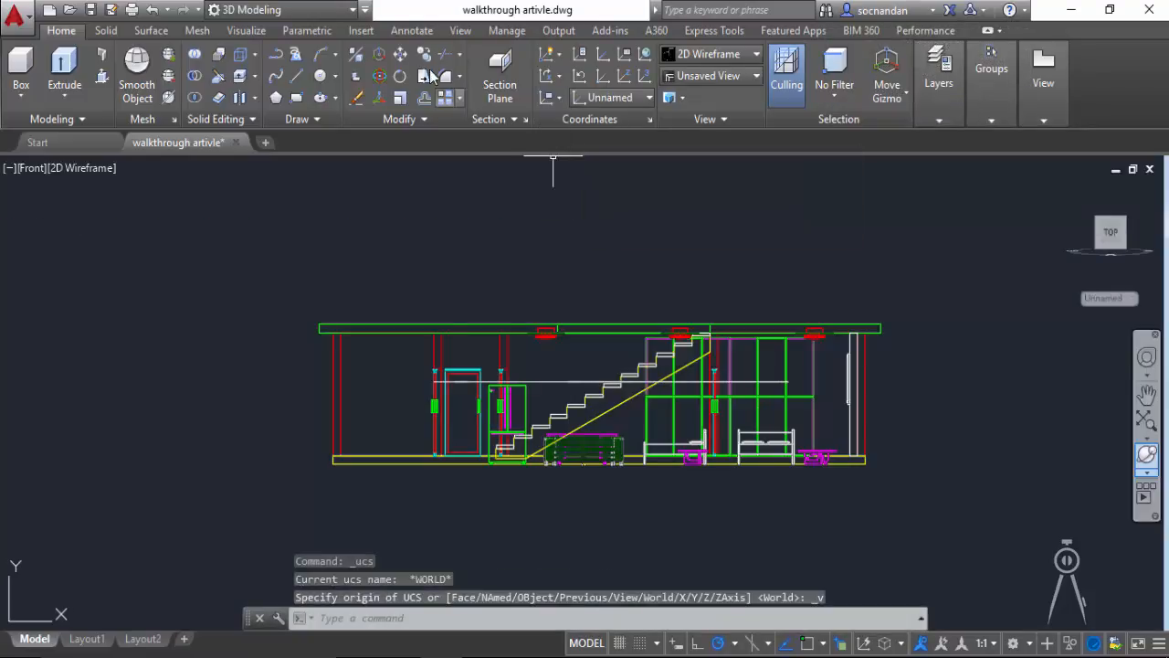
Step: Move the path polyline 2' straight down in the Front view
left_click(401, 56)
left_click(565, 383)
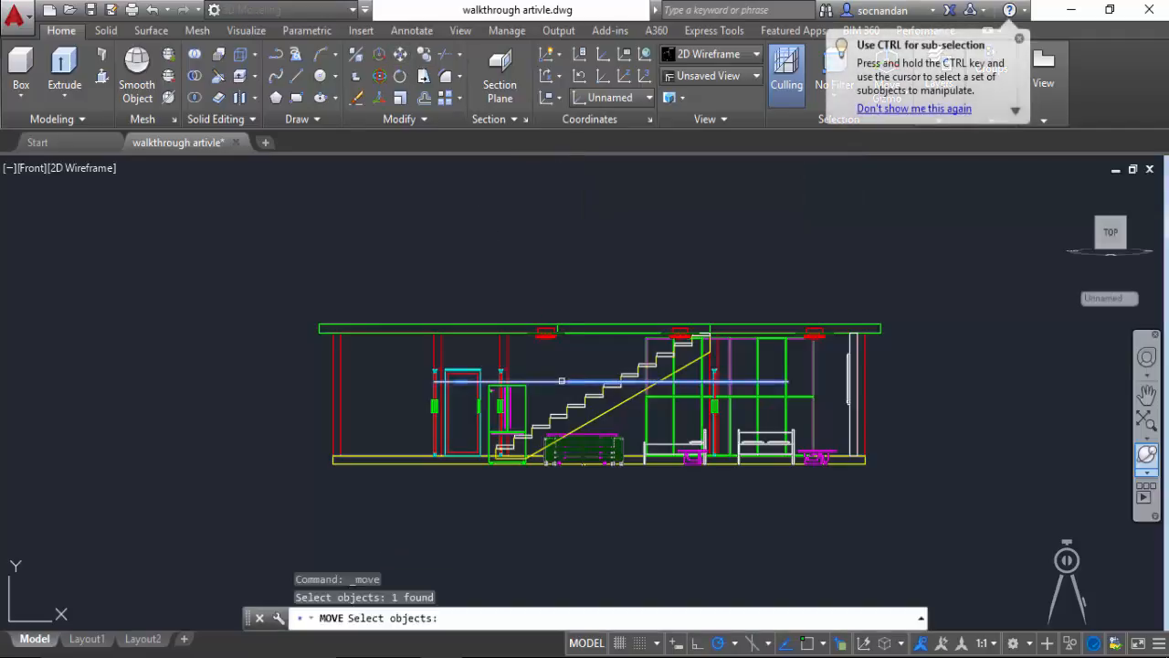
key("Return")
left_click(592, 265)
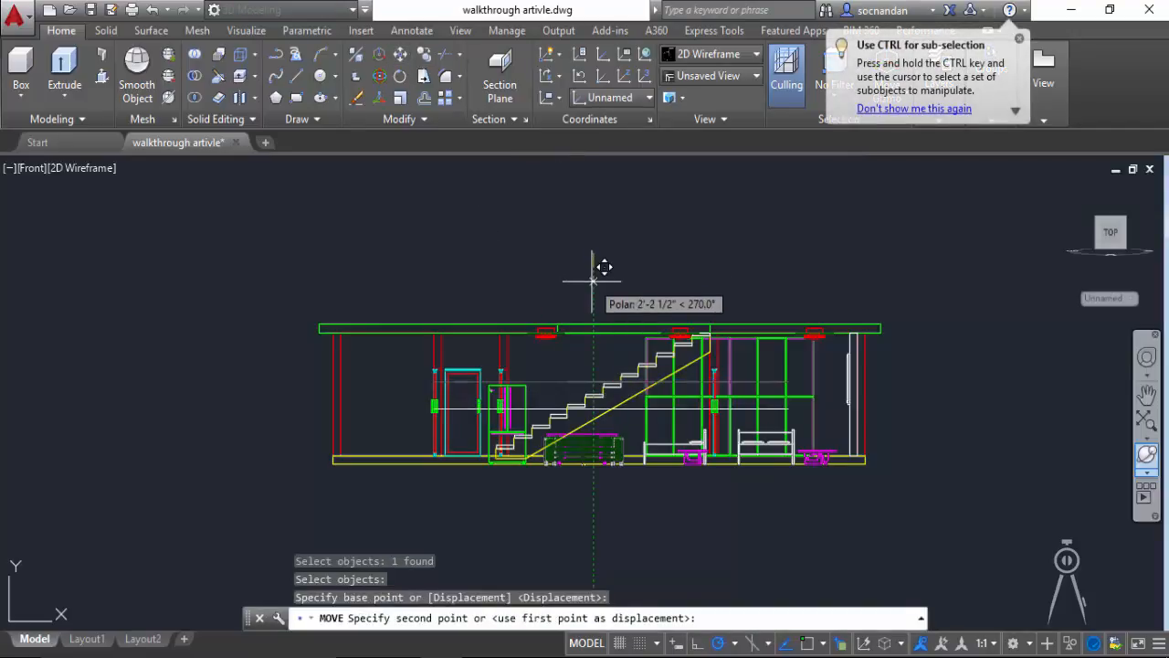
type("2'")
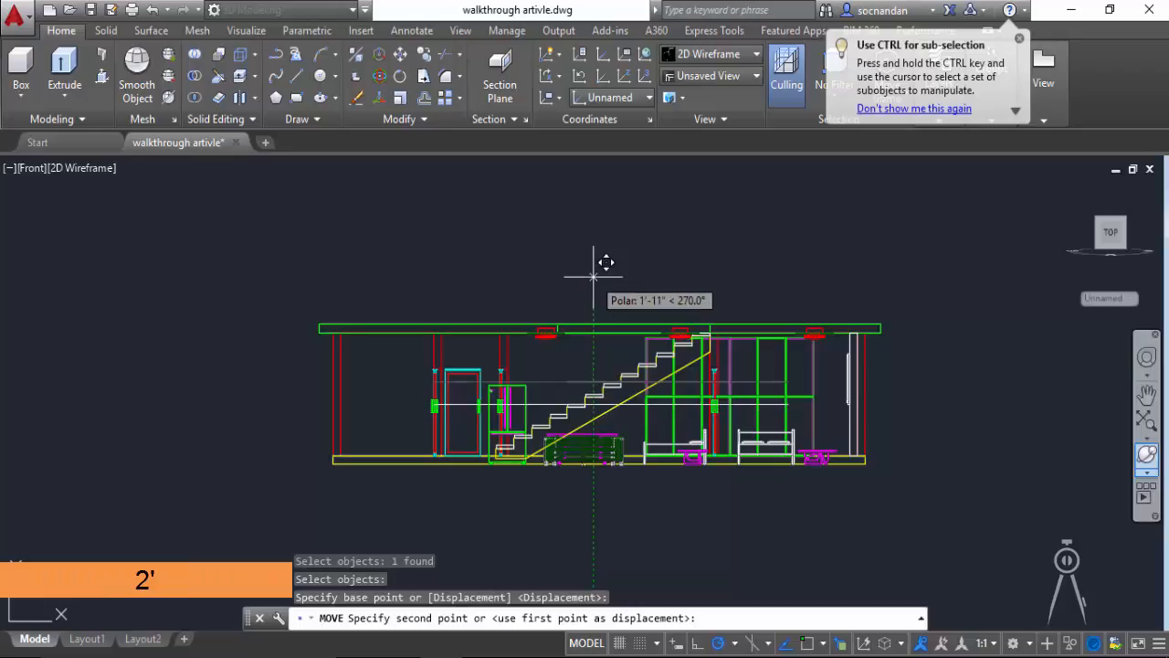
type("2'")
key("Return")
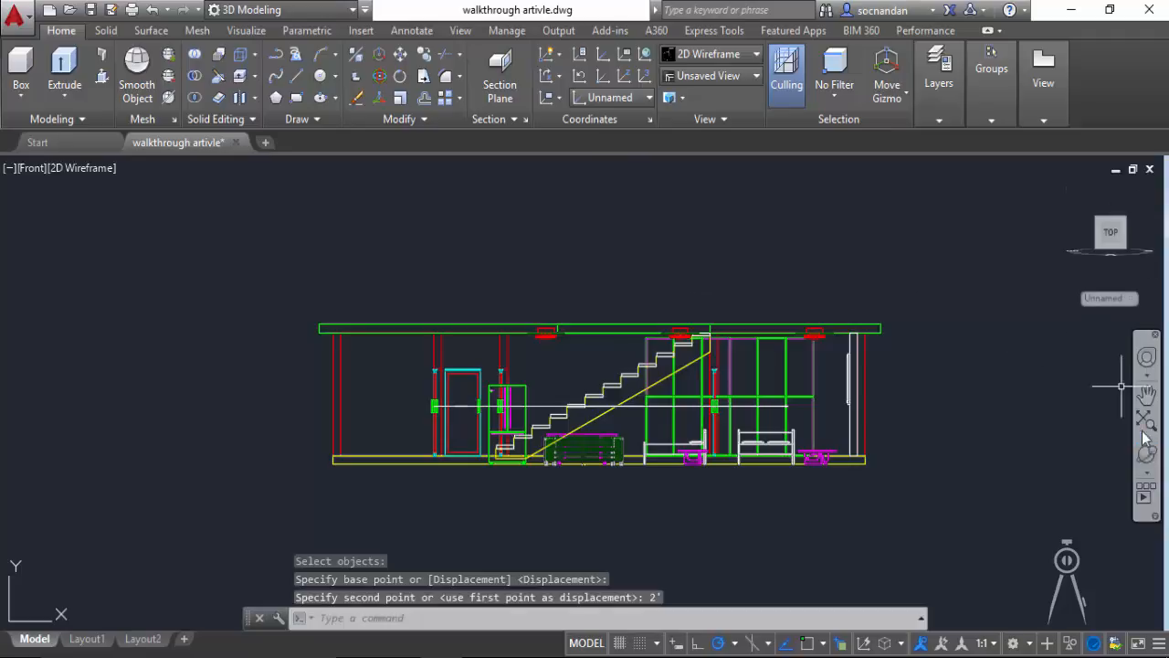
Step: Start a motion path animation from an angled 3D view and link the camera to the path polyline, named Path1
left_click(1149, 461)
left_click_drag(583, 254, 620, 250)
right_click(670, 249)
left_click(686, 258)
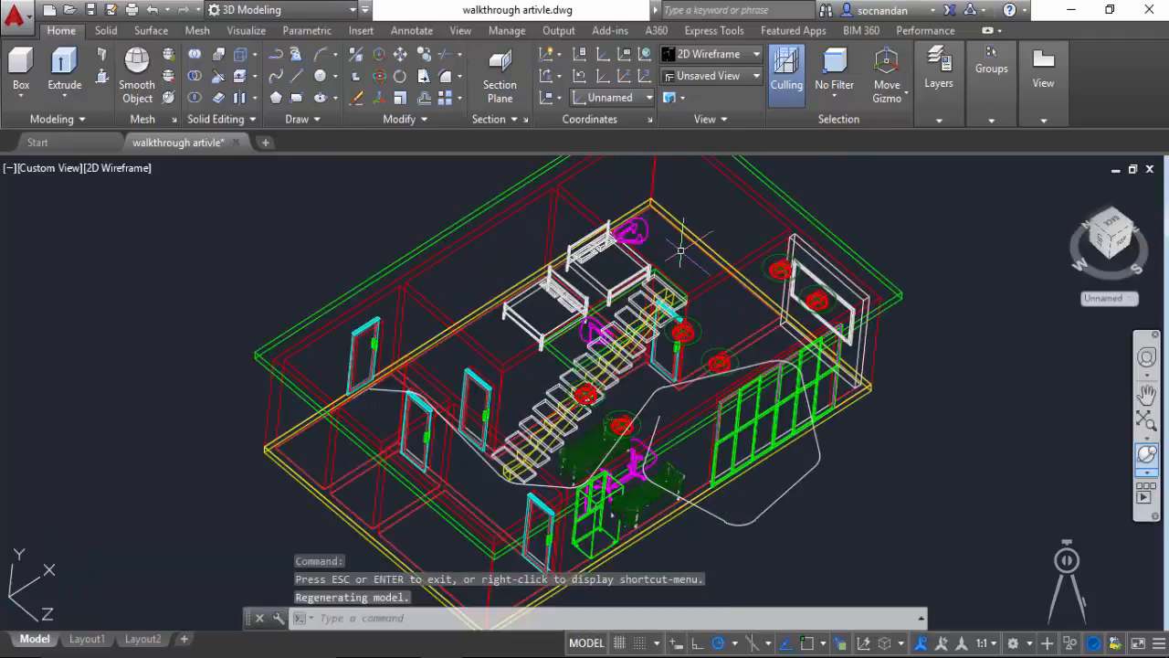
left_click(246, 30)
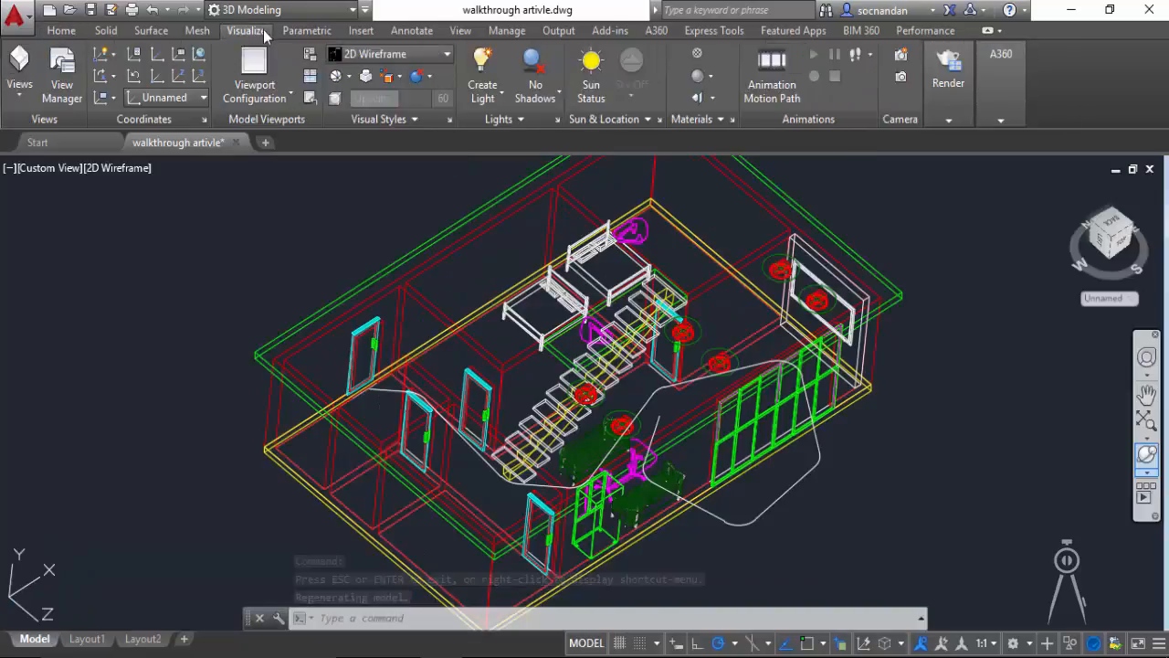
left_click(788, 92)
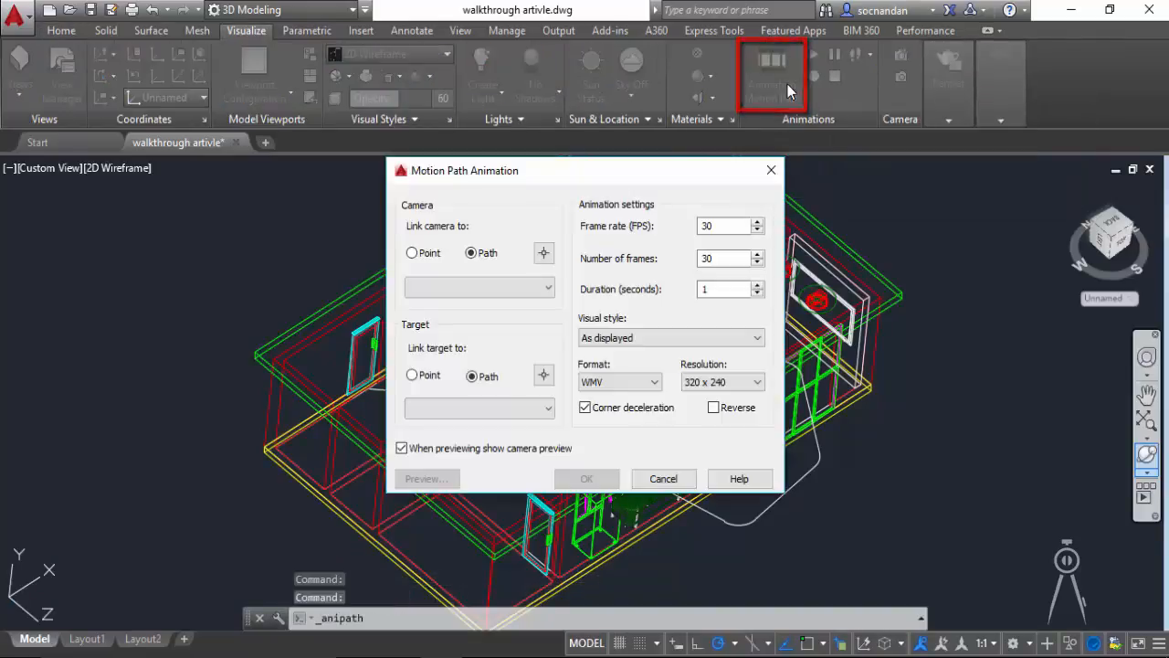
mouse_move(562, 173)
left_mouse_down()
mouse_move(332, 110)
mouse_move(222, 109)
left_mouse_up()
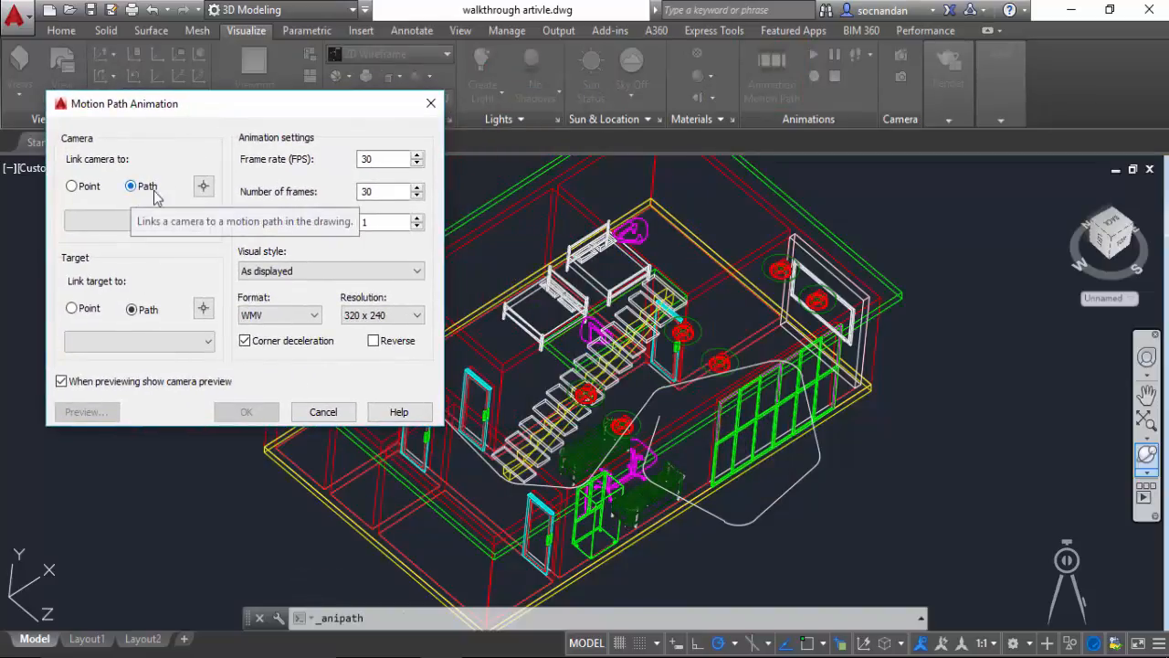
left_click(204, 187)
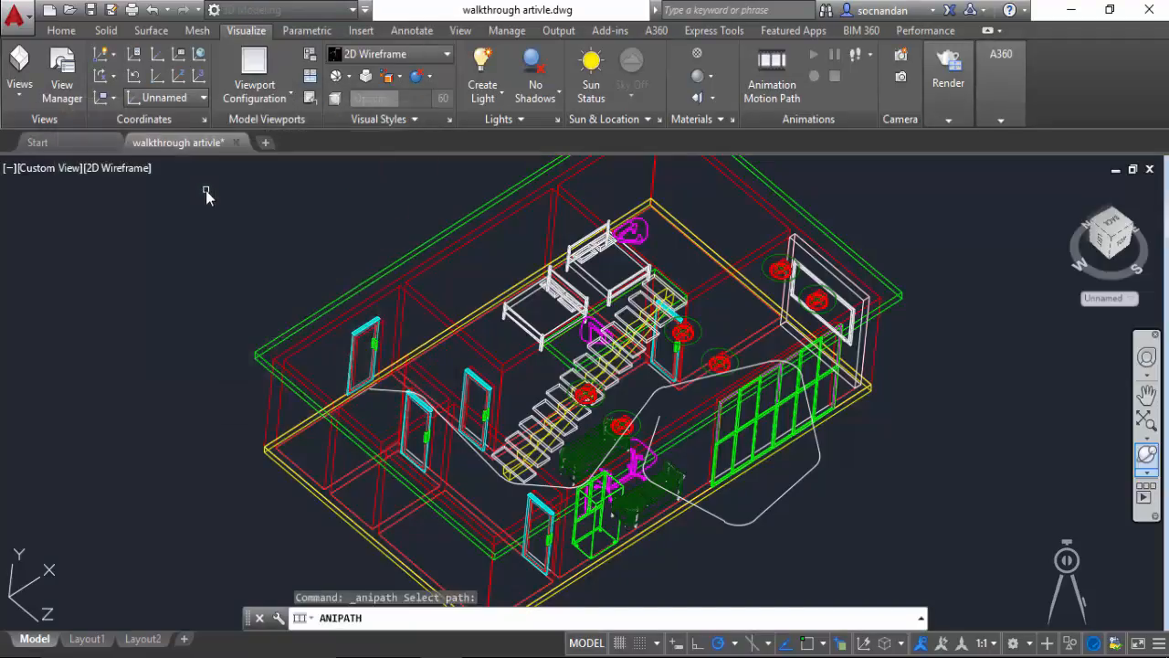
left_click(385, 396)
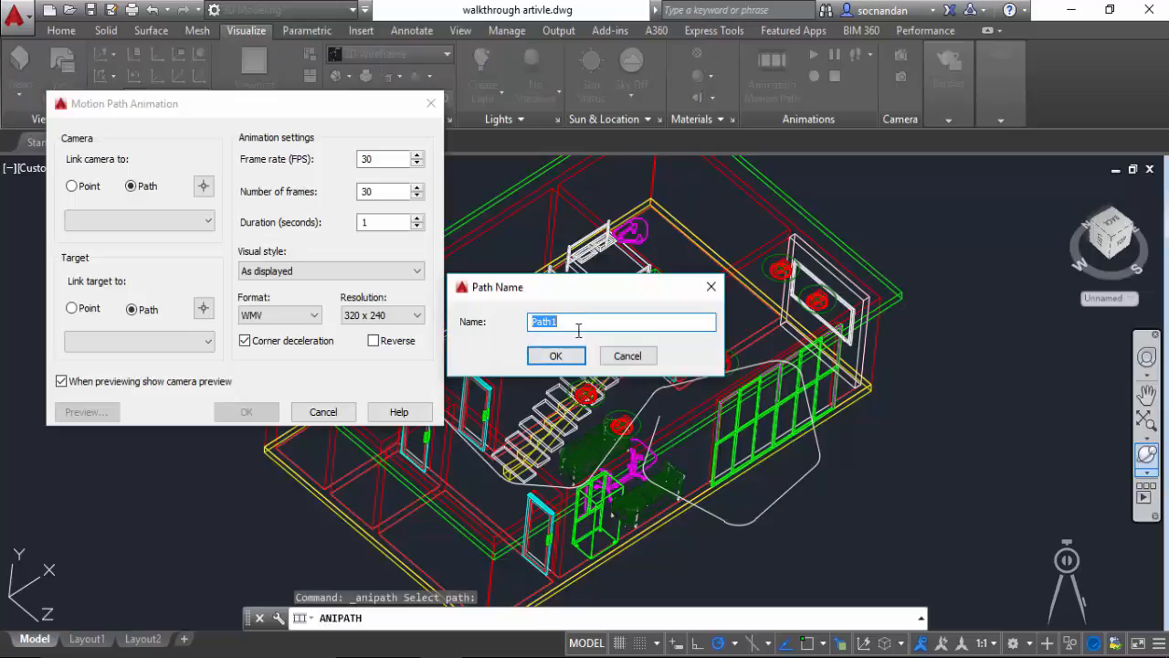
left_click(570, 321)
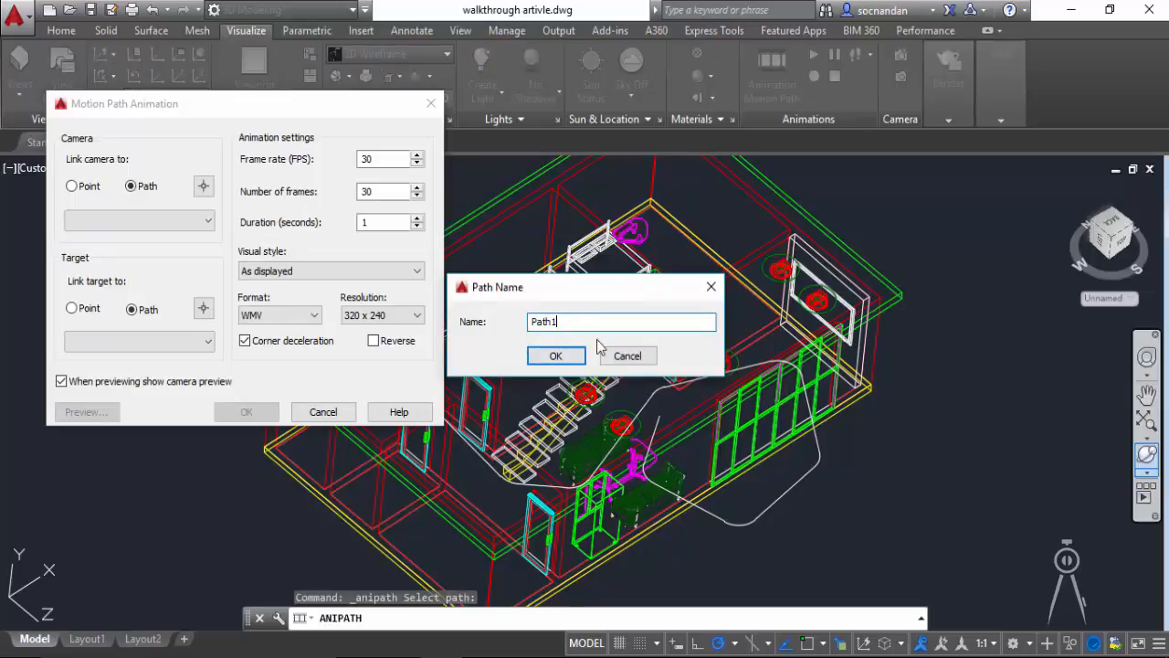
left_click(553, 357)
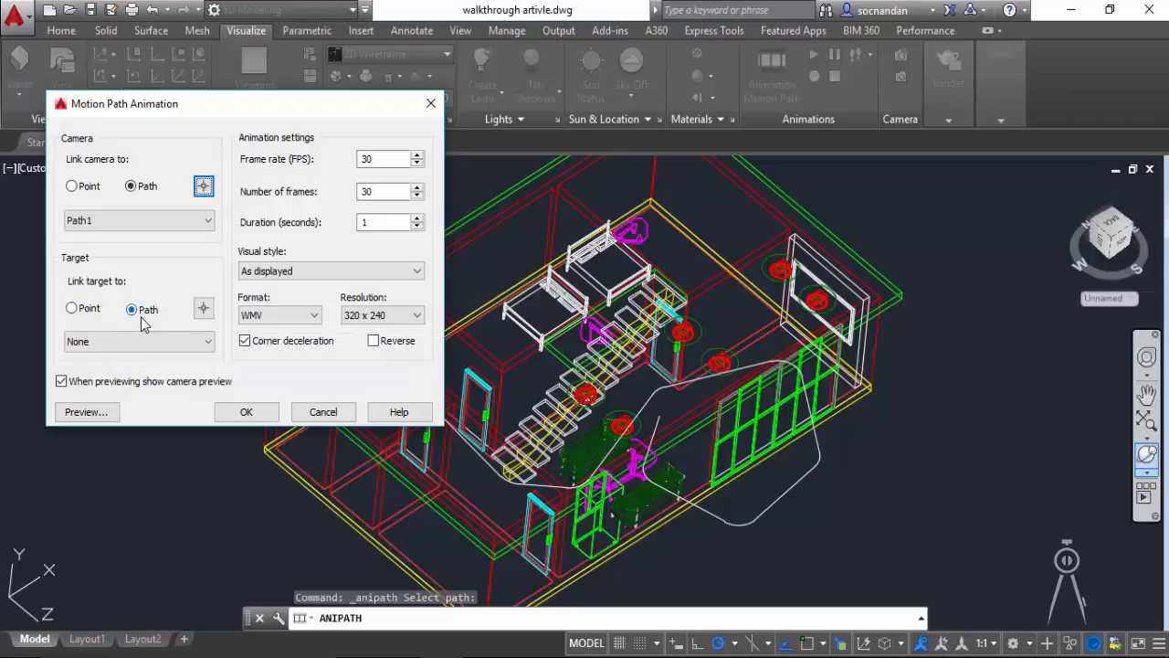
Step: Link the animation target to the same path polyline, named Path2
left_click(204, 310)
left_click(385, 392)
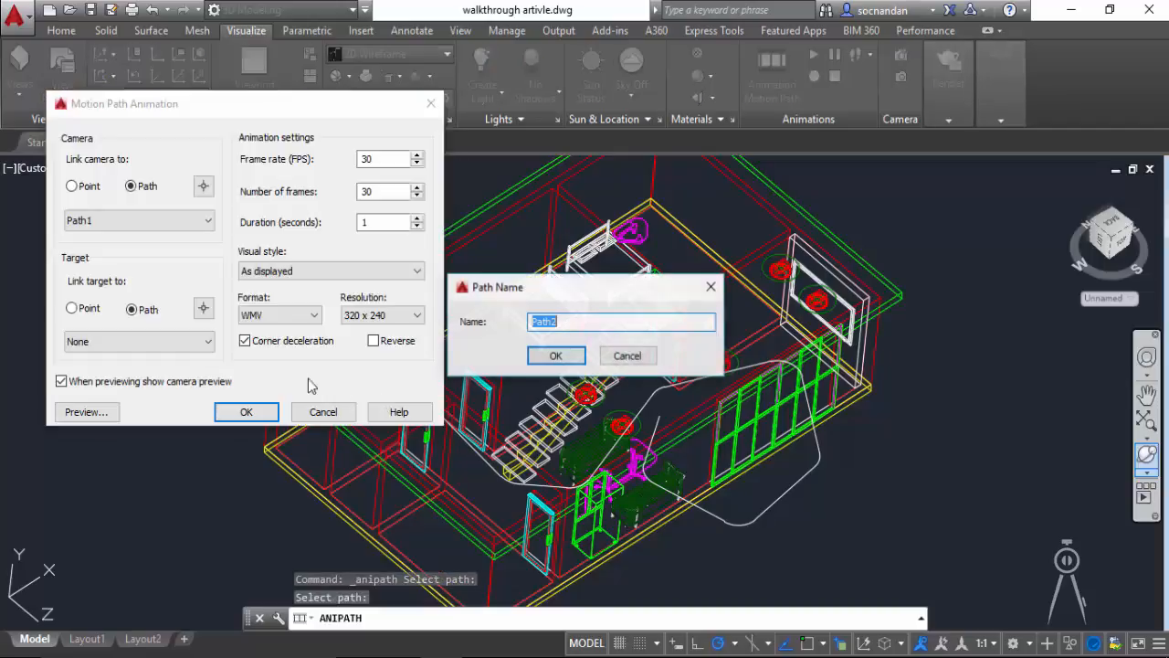
left_click(549, 358)
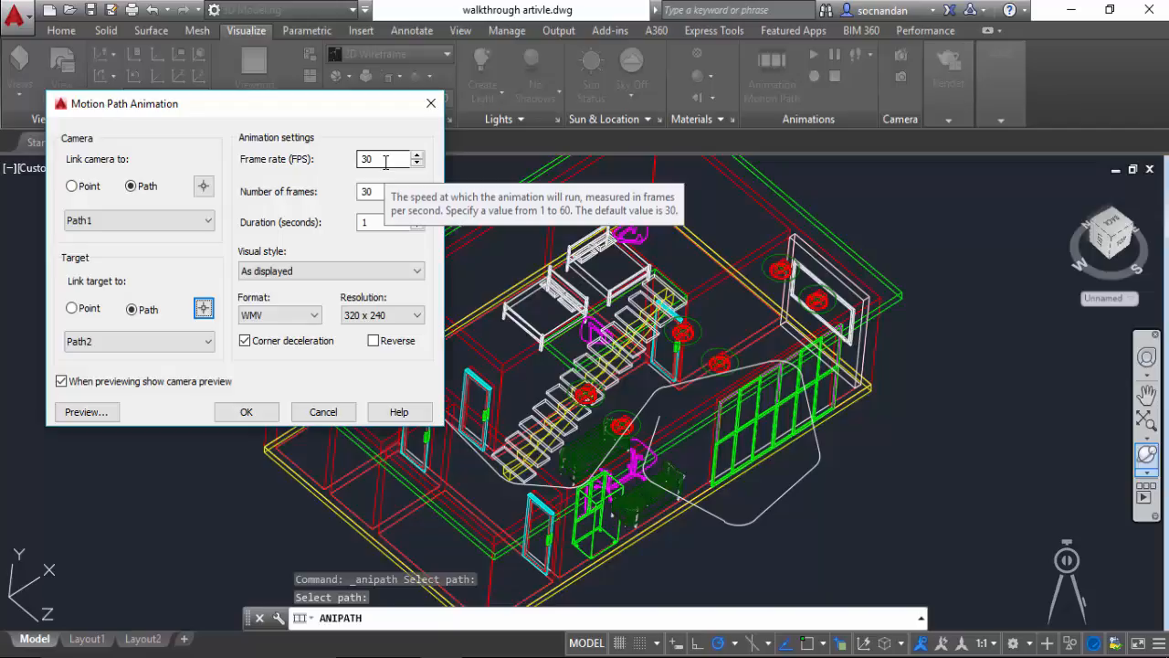
Step: Set the animation's frame rate to 15 FPS and its duration to 30 seconds
left_click(363, 162)
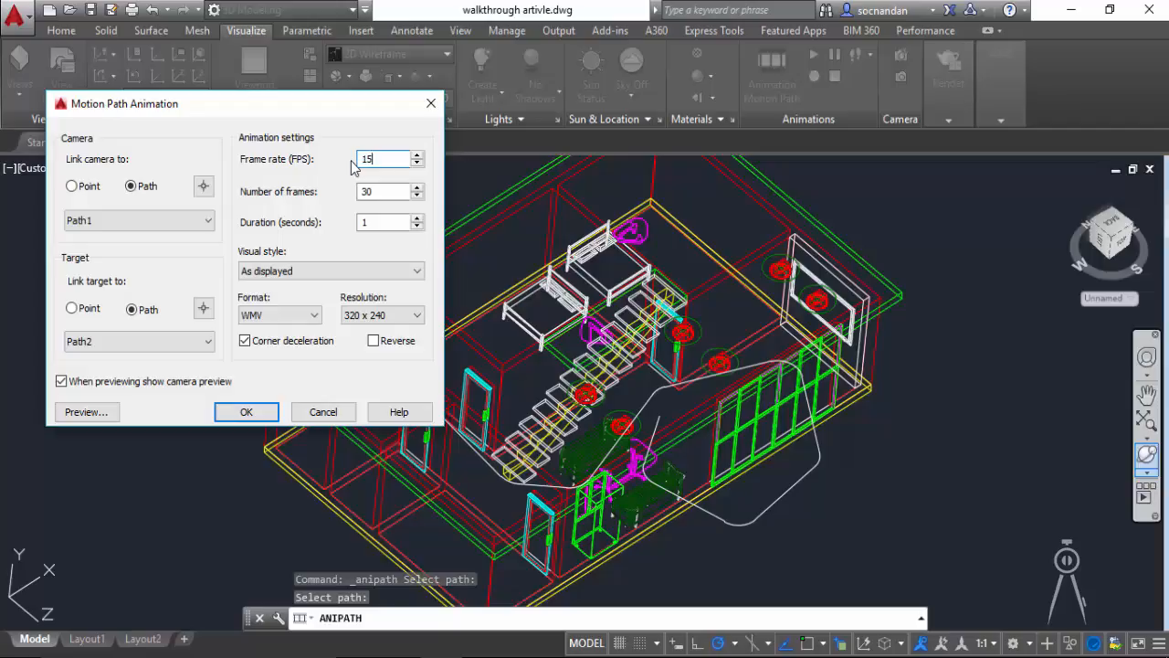
left_click(359, 196)
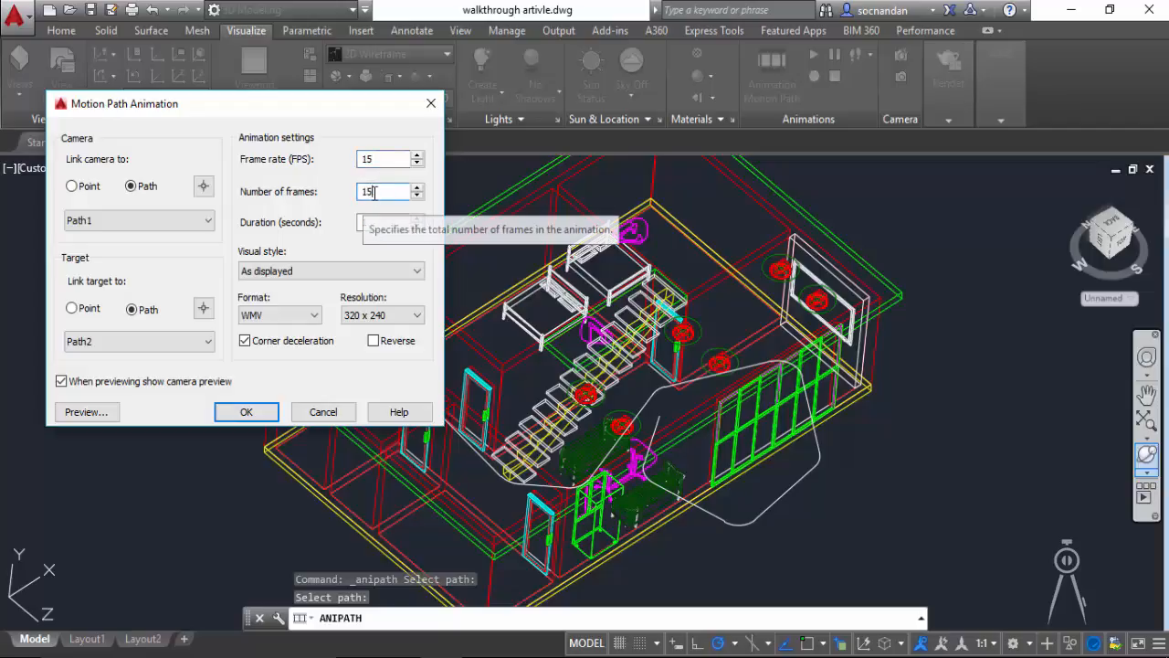
left_click(370, 225)
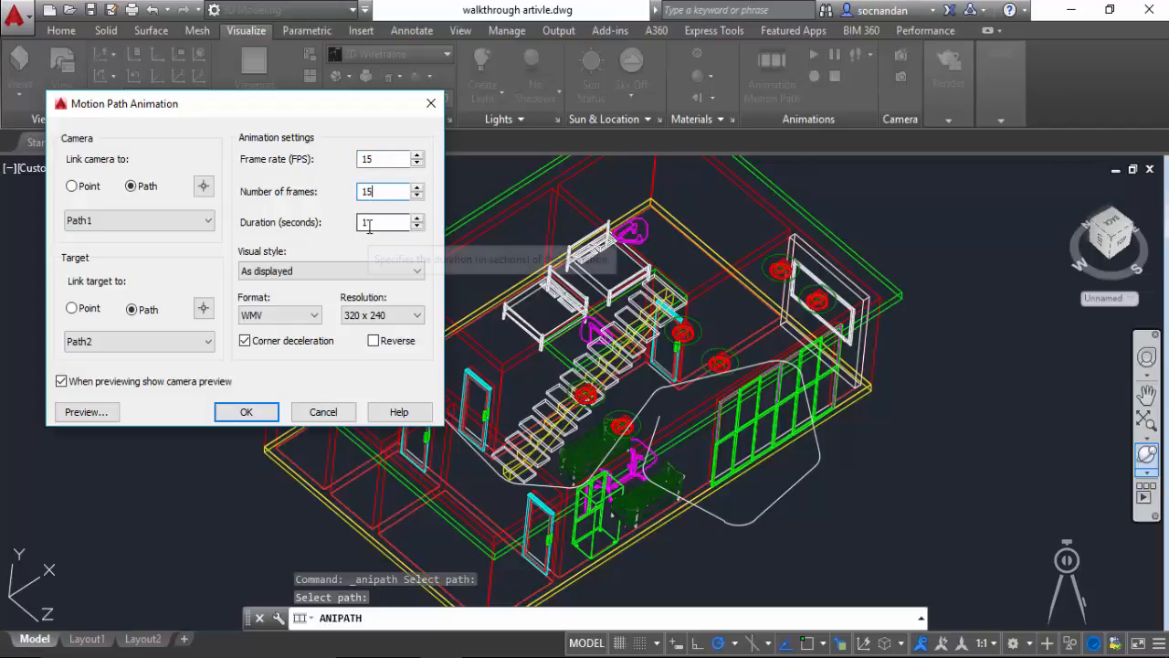
left_click_drag(369, 224, 347, 227)
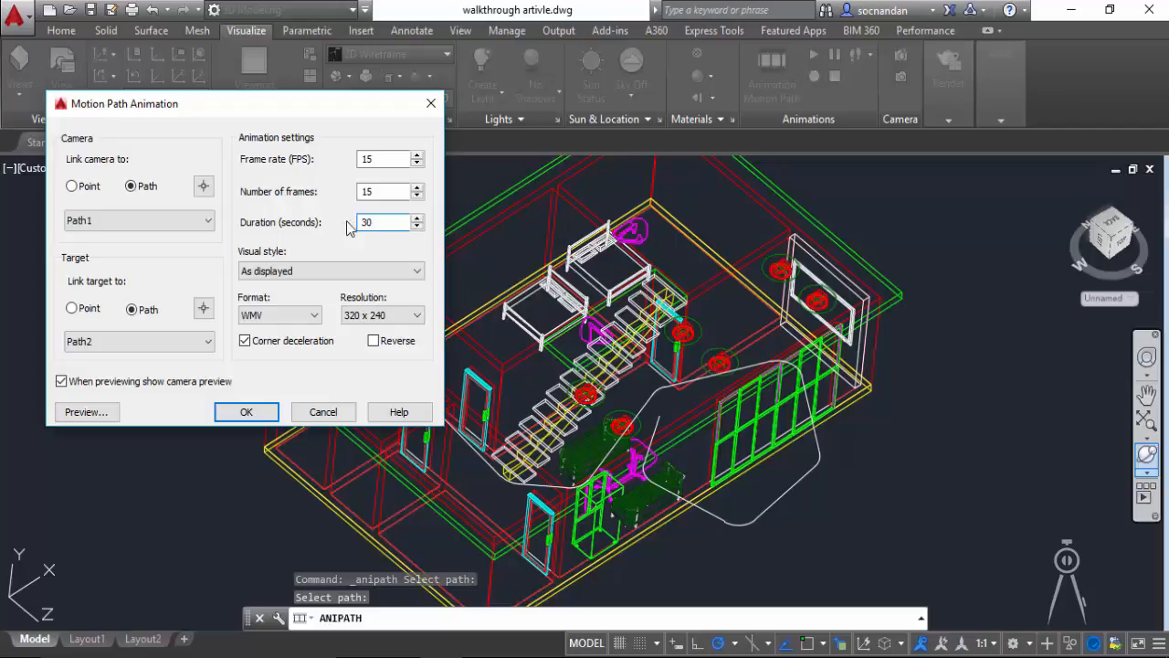
left_click(387, 190)
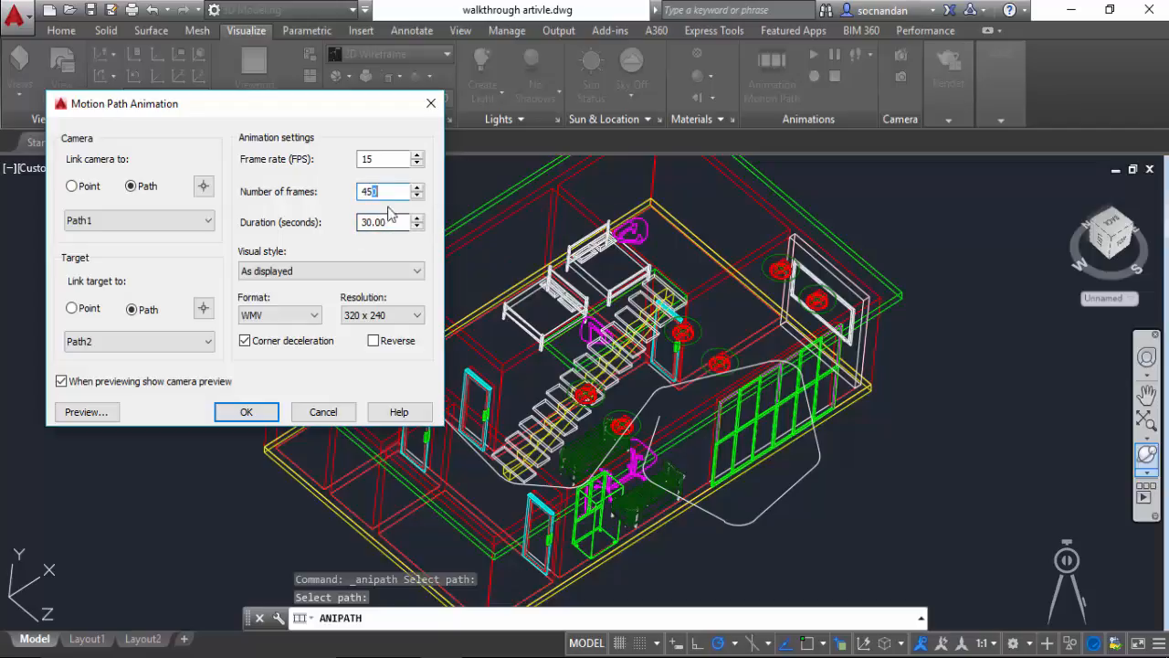
left_click(369, 193)
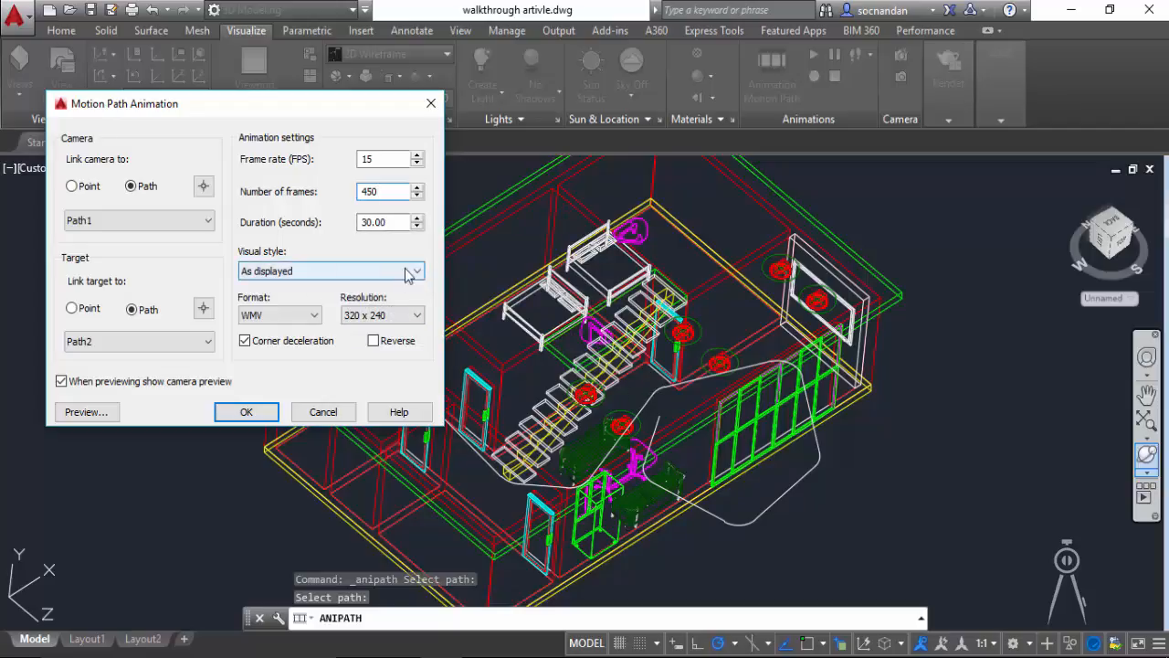
Step: Set the animation's visual style to Shaded and keep WMV as the output format
left_click(412, 271)
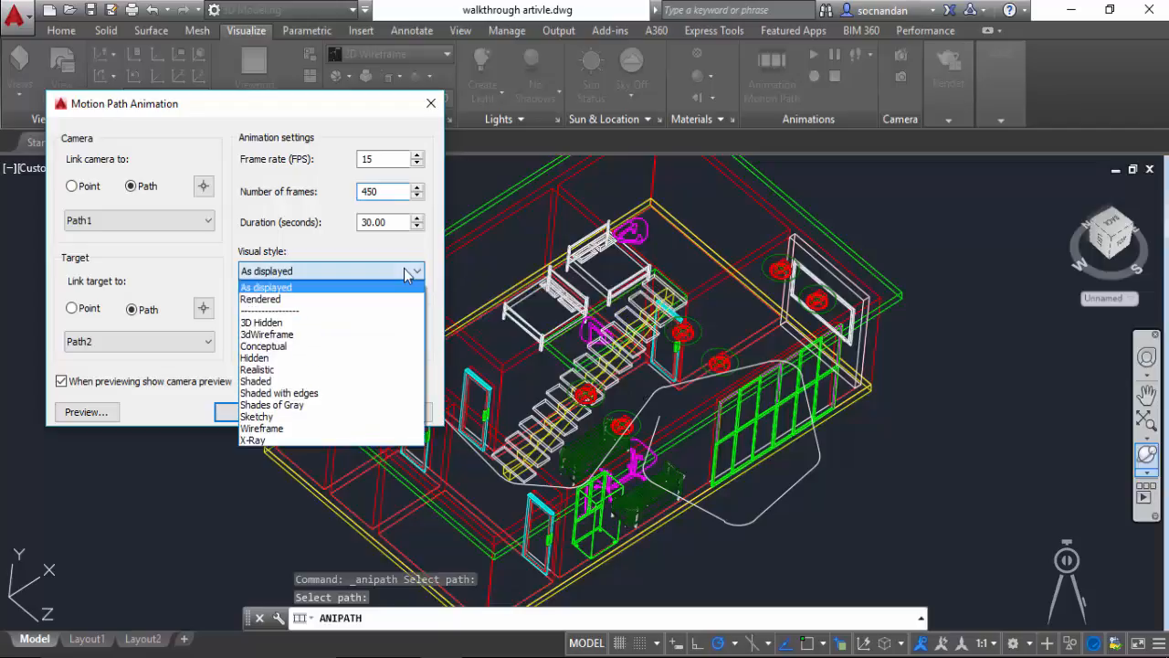
left_click(284, 381)
left_click(288, 315)
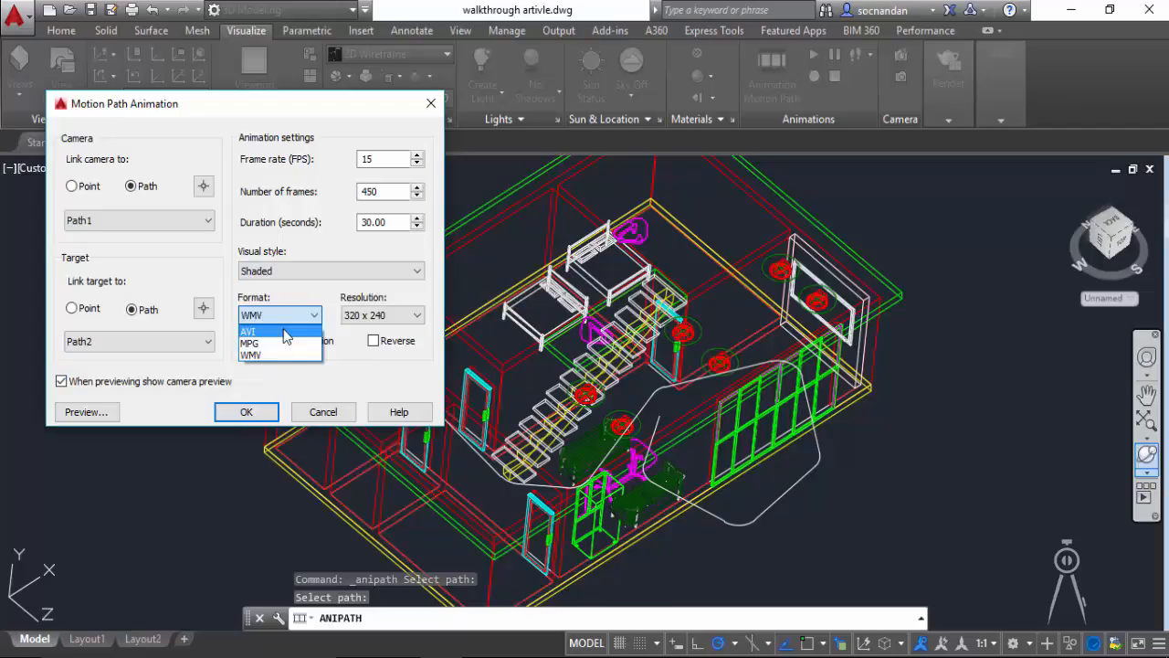
left_click(308, 314)
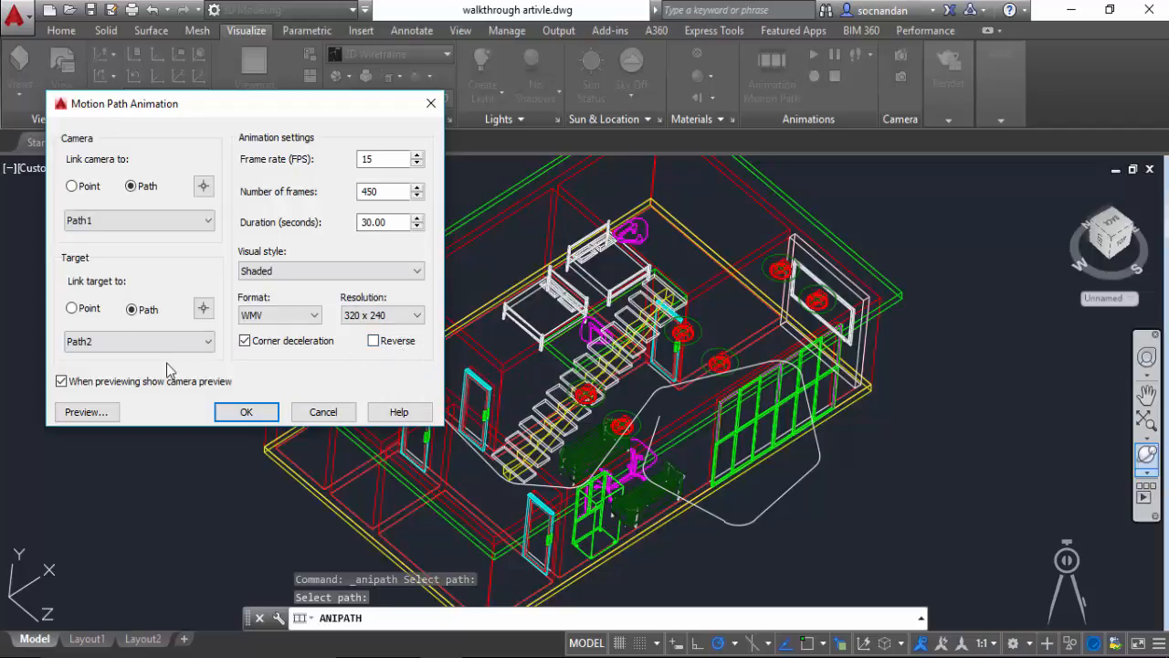
Step: Preview the walkthrough animation, replay it in the Realistic visual style, and close the preview
left_click(85, 413)
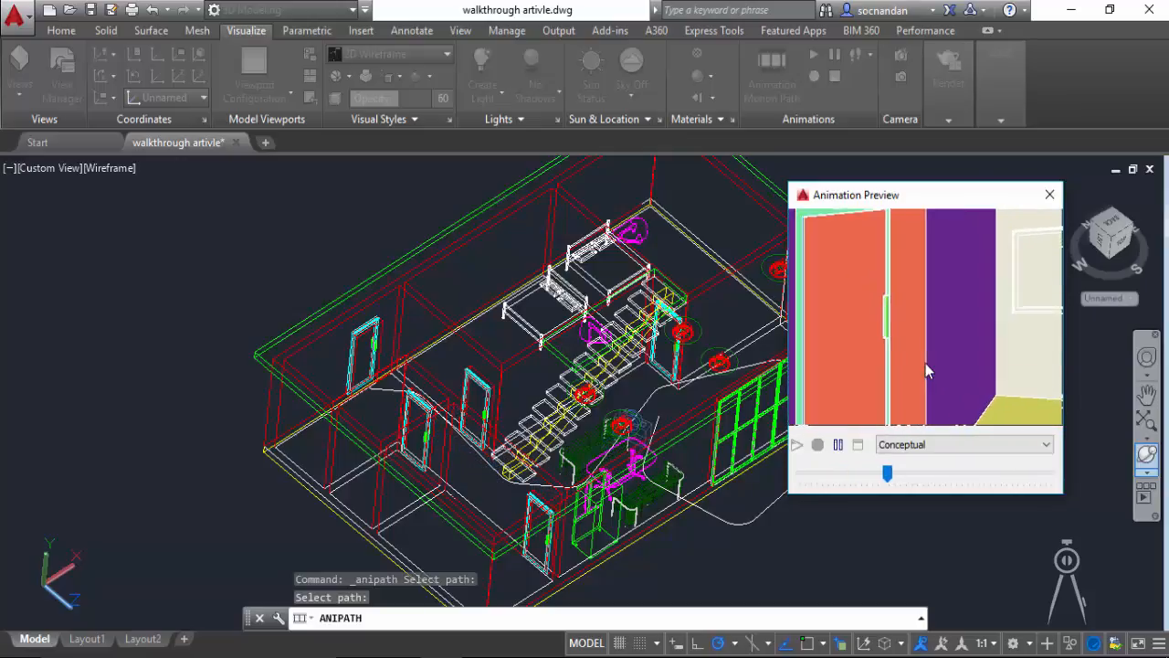
left_click_drag(904, 202, 343, 209)
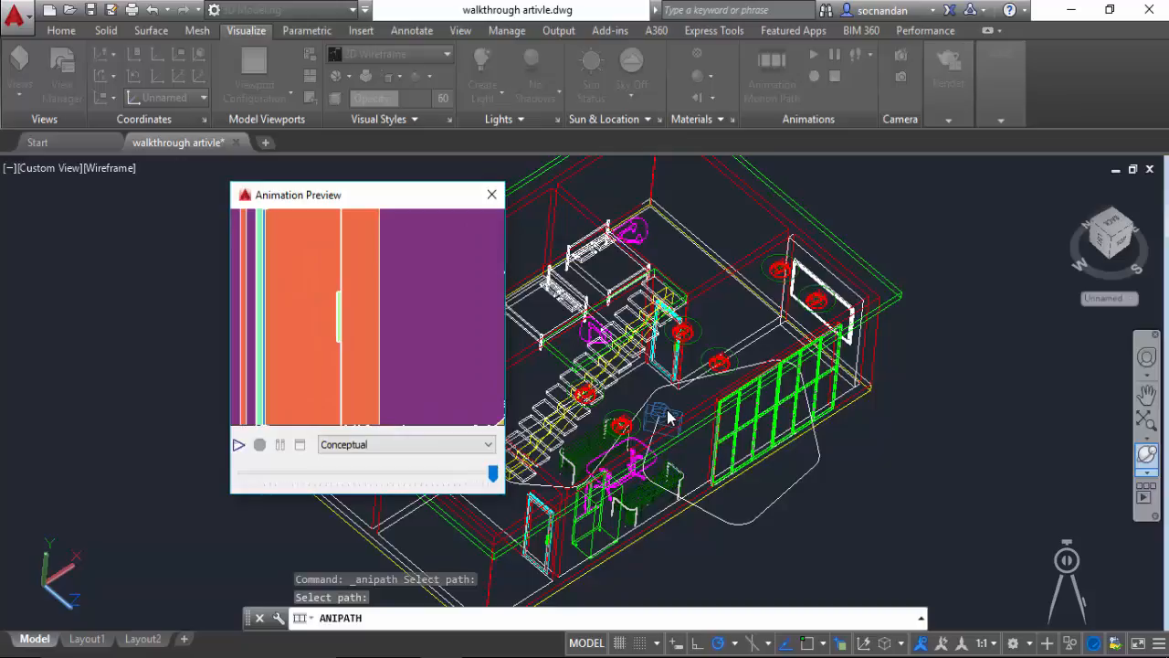
left_click(488, 444)
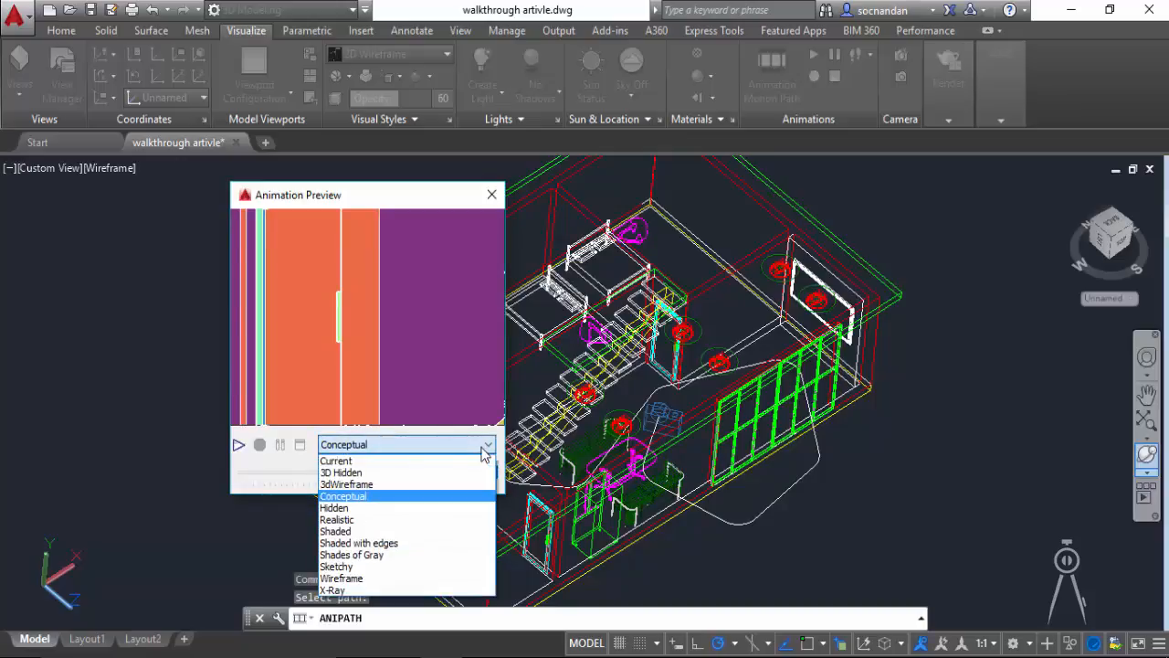
left_click(383, 519)
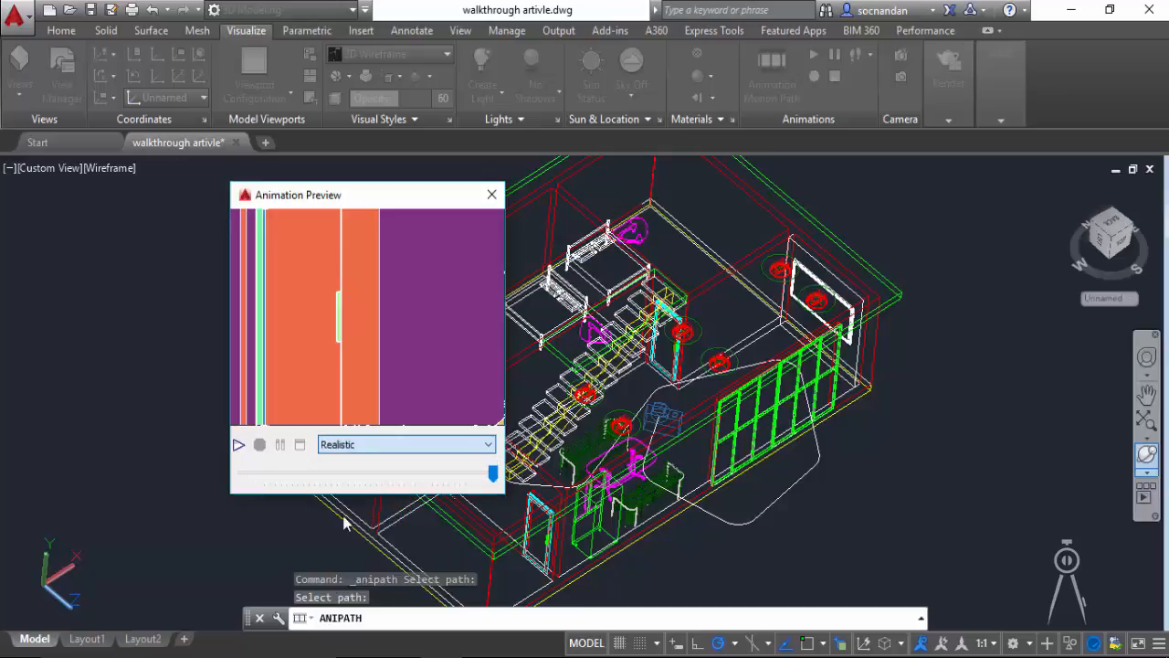
left_click(237, 446)
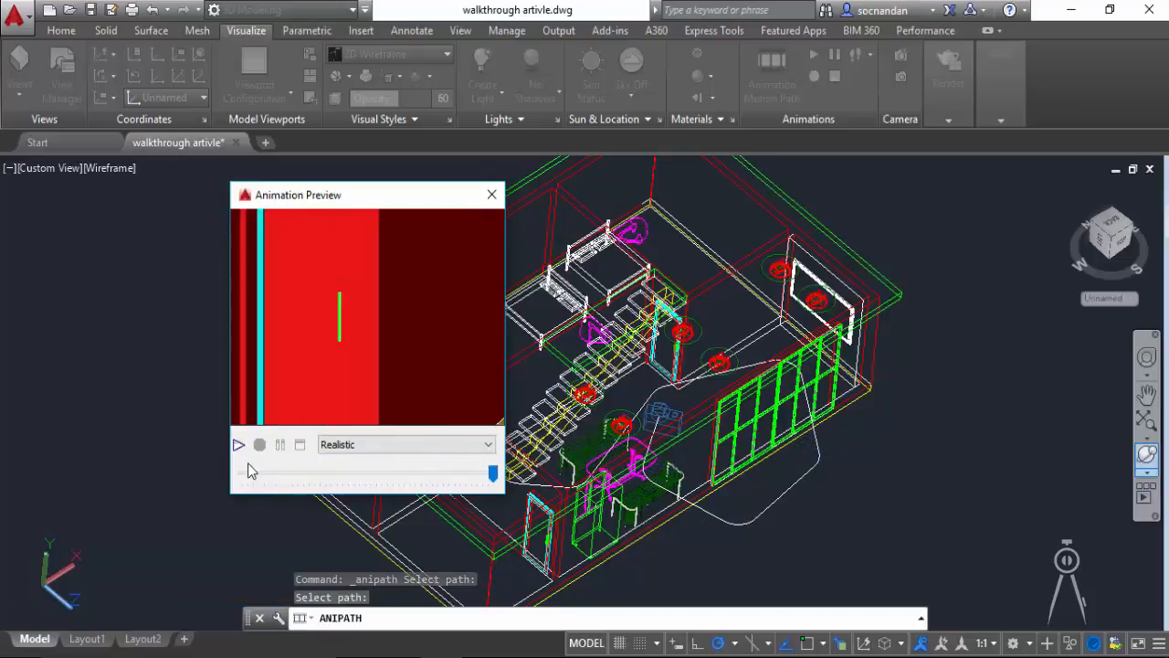
left_click(492, 196)
Step: Set the animation duration to 50 seconds and preview the walkthrough in the Conceptual visual style
left_click_drag(393, 222, 358, 226)
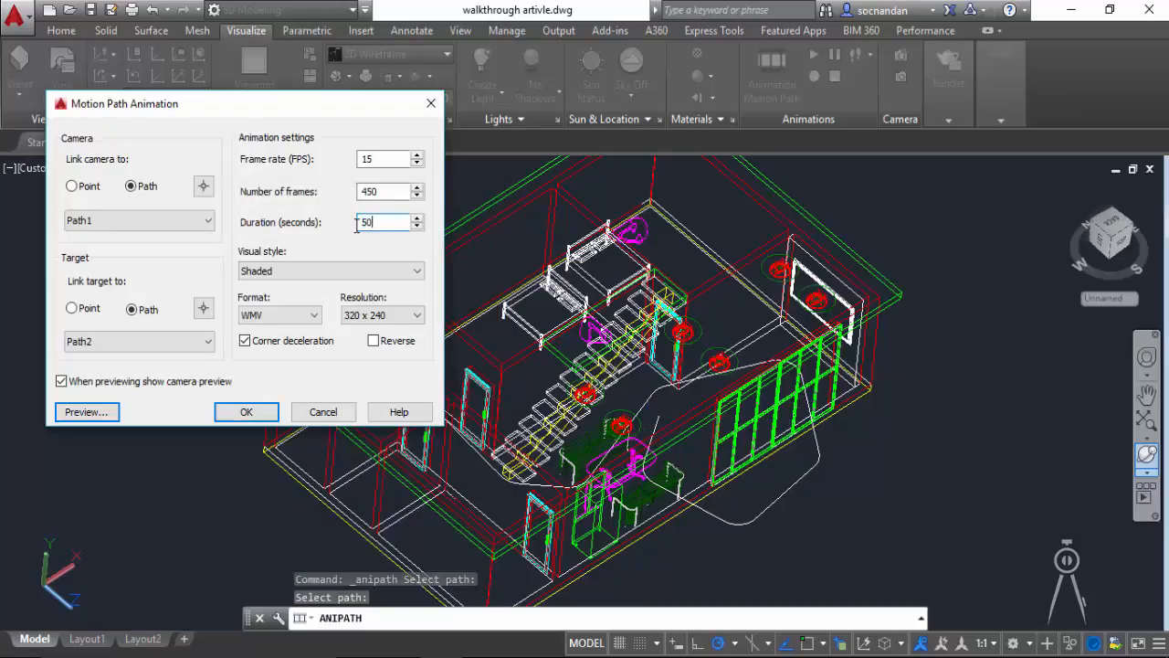
key("Tab")
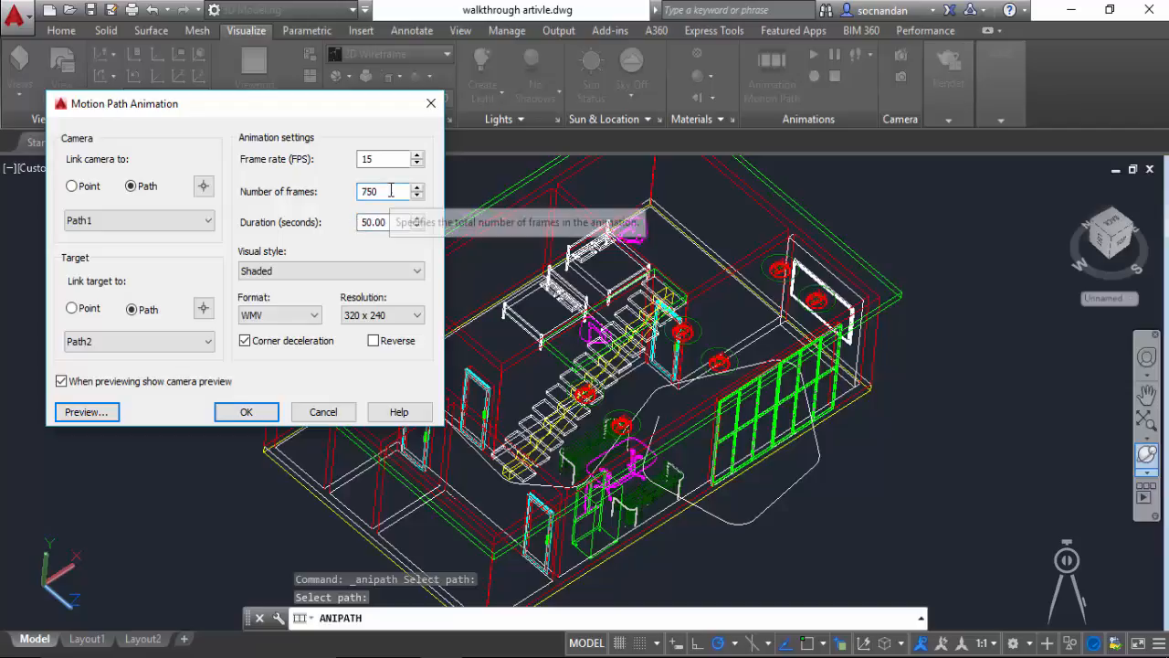
left_click(89, 412)
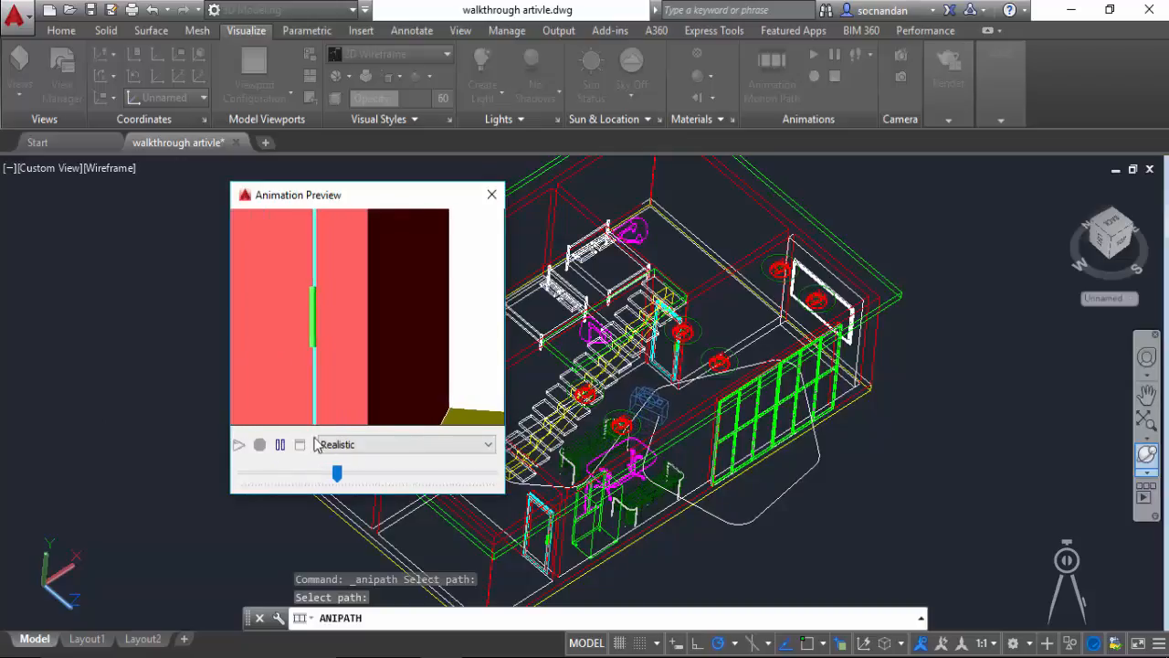
left_click(362, 446)
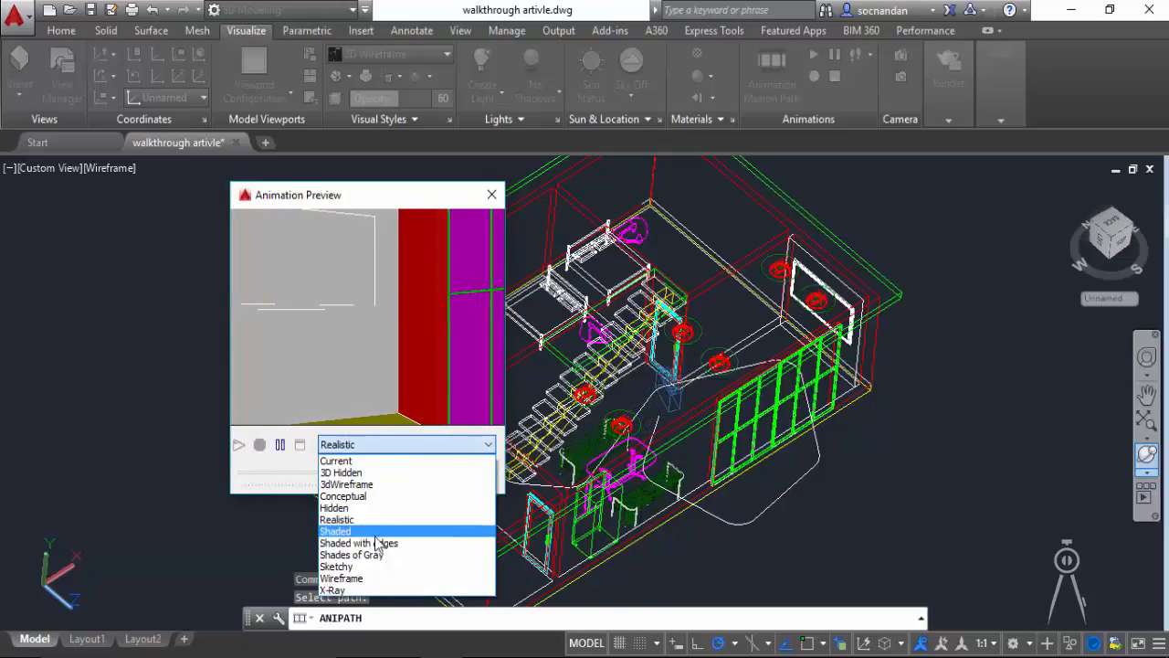
left_click(361, 497)
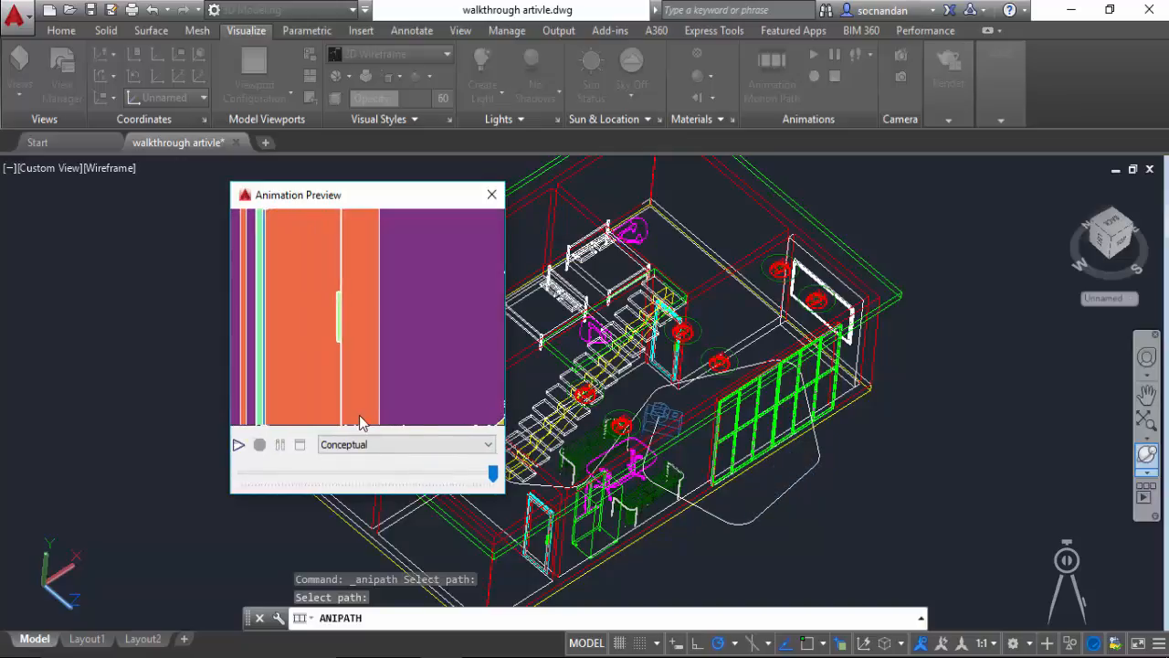
left_click(491, 194)
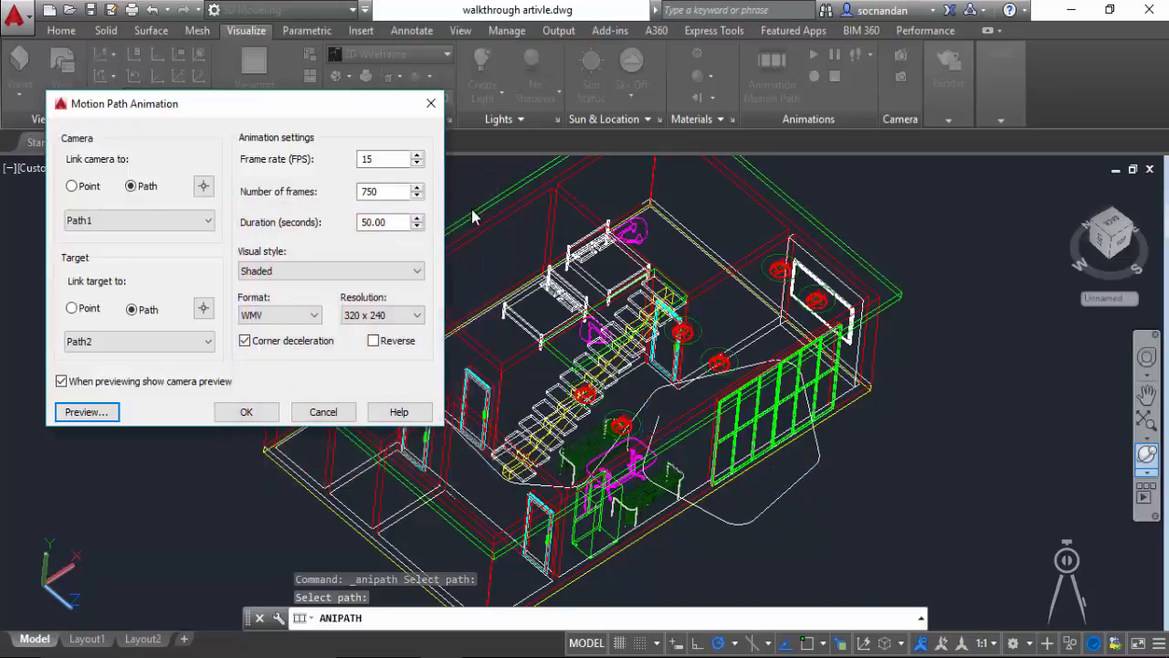
Step: Set the animation's visual style to Realistic and its duration to 30 seconds, and accept the motion path settings
left_click(287, 274)
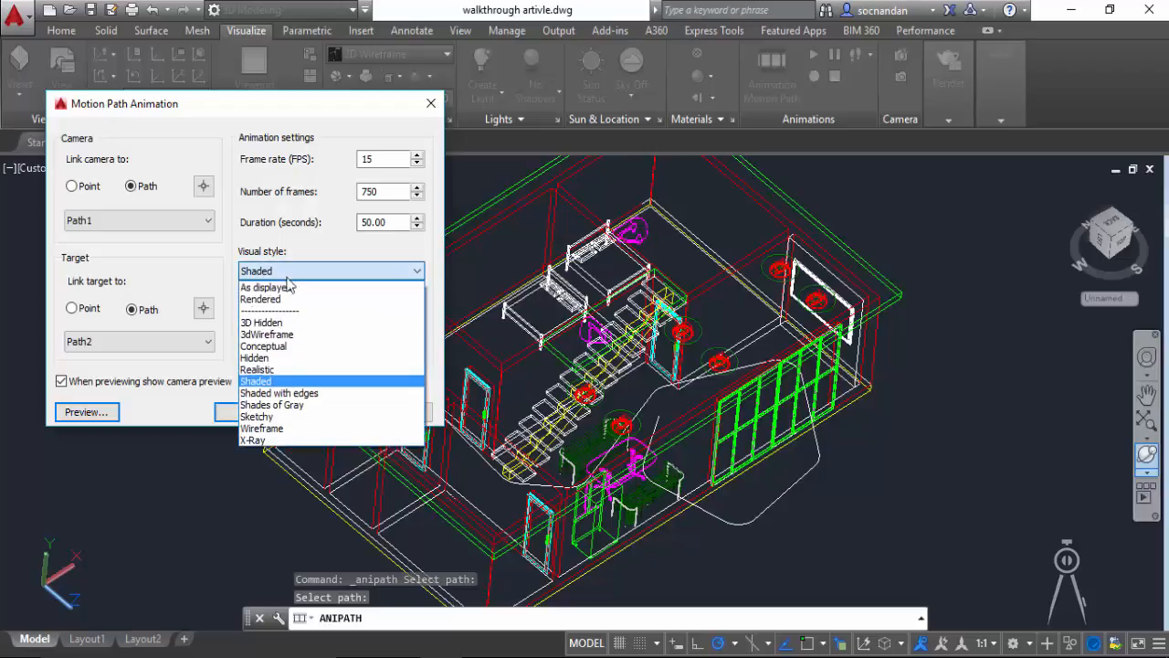
left_click(311, 370)
left_click_drag(396, 221, 333, 222)
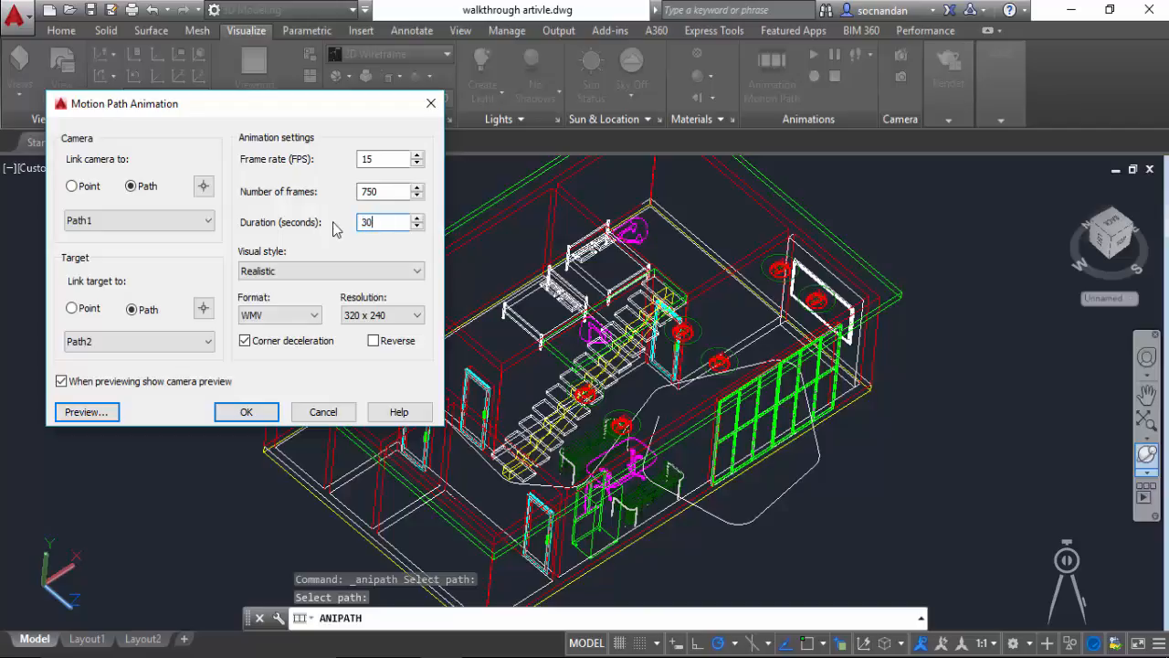
left_click(264, 411)
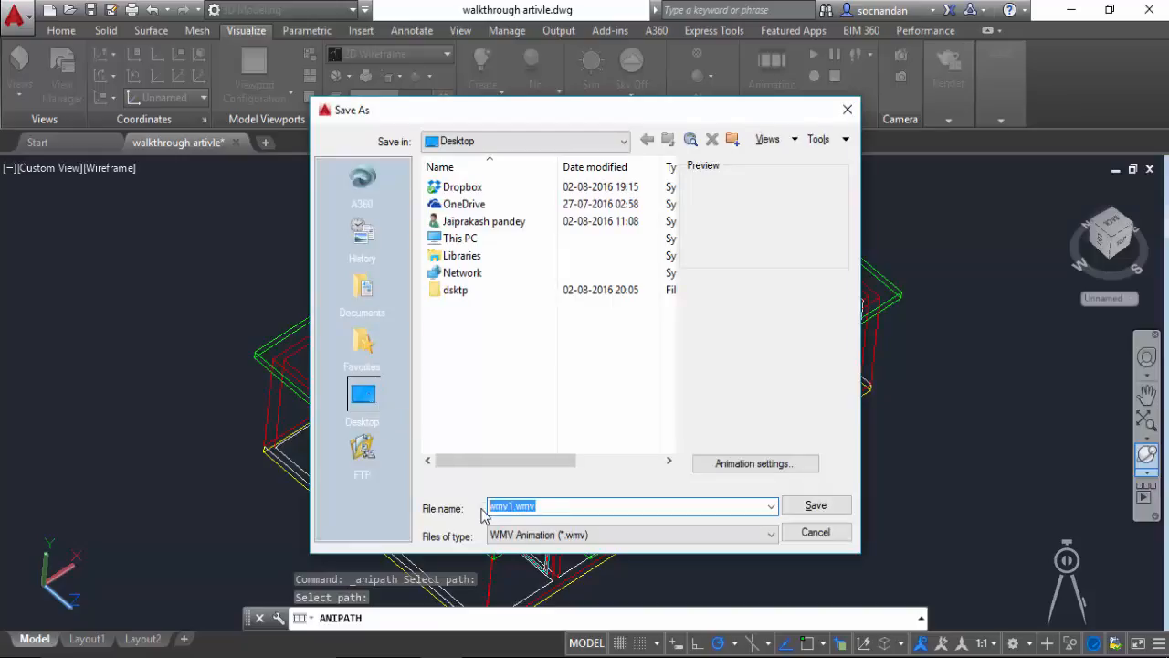
Step: Save the animation to the Desktop as a WMV file named walkthrough and let the video render
type("lkthrough")
left_click(809, 508)
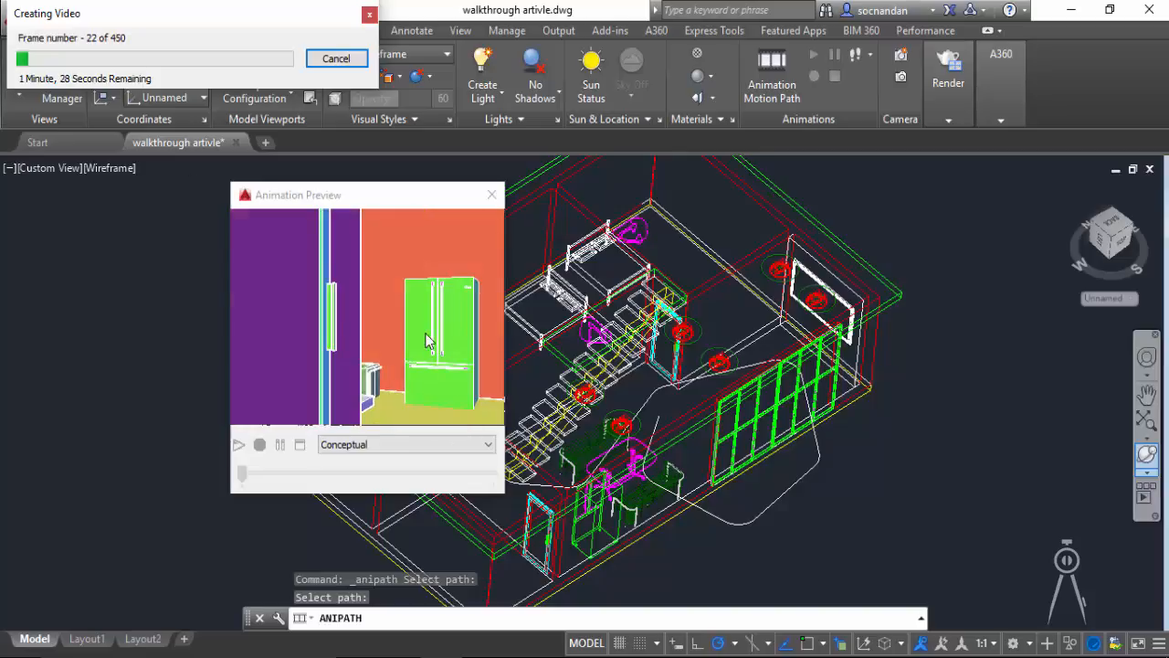
left_click_drag(393, 199, 222, 199)
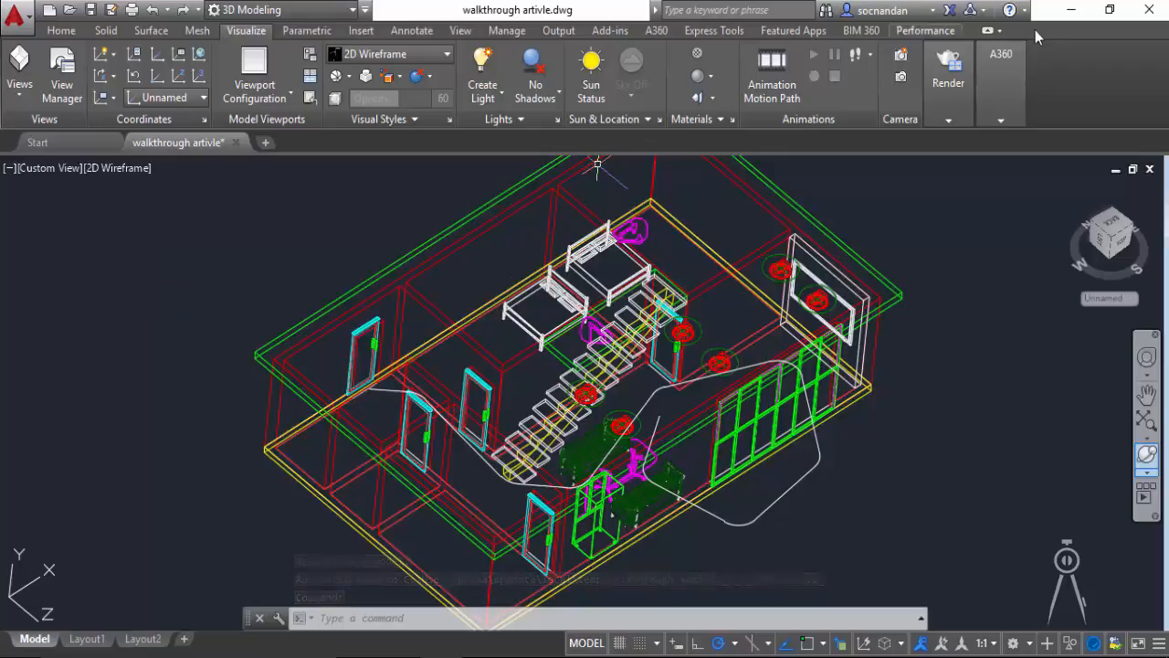
Step: Switch to the desktop and play the exported walkthrough video in Films & TV
left_click(1072, 10)
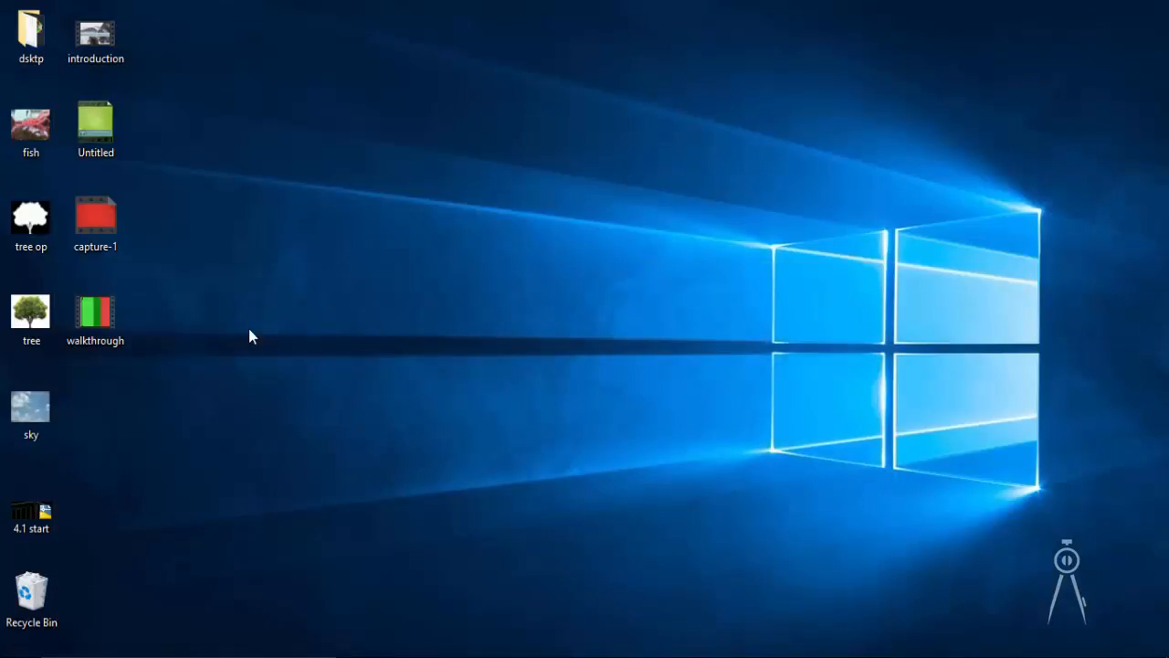
right_click(97, 319)
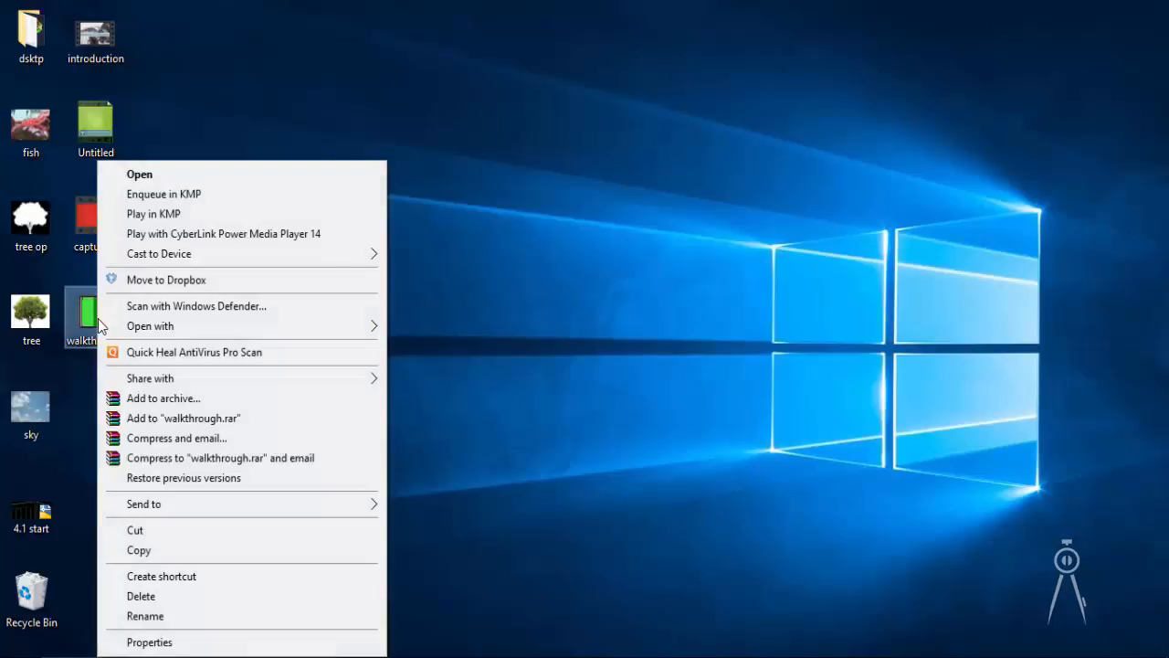
mouse_move(252, 331)
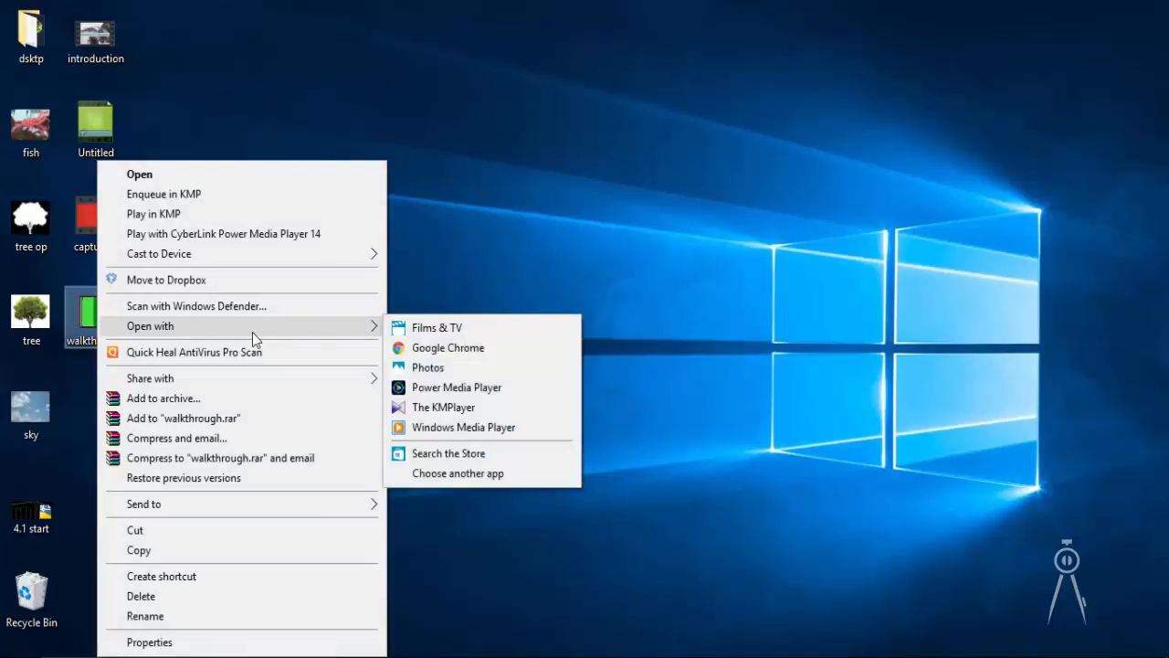
left_click(405, 329)
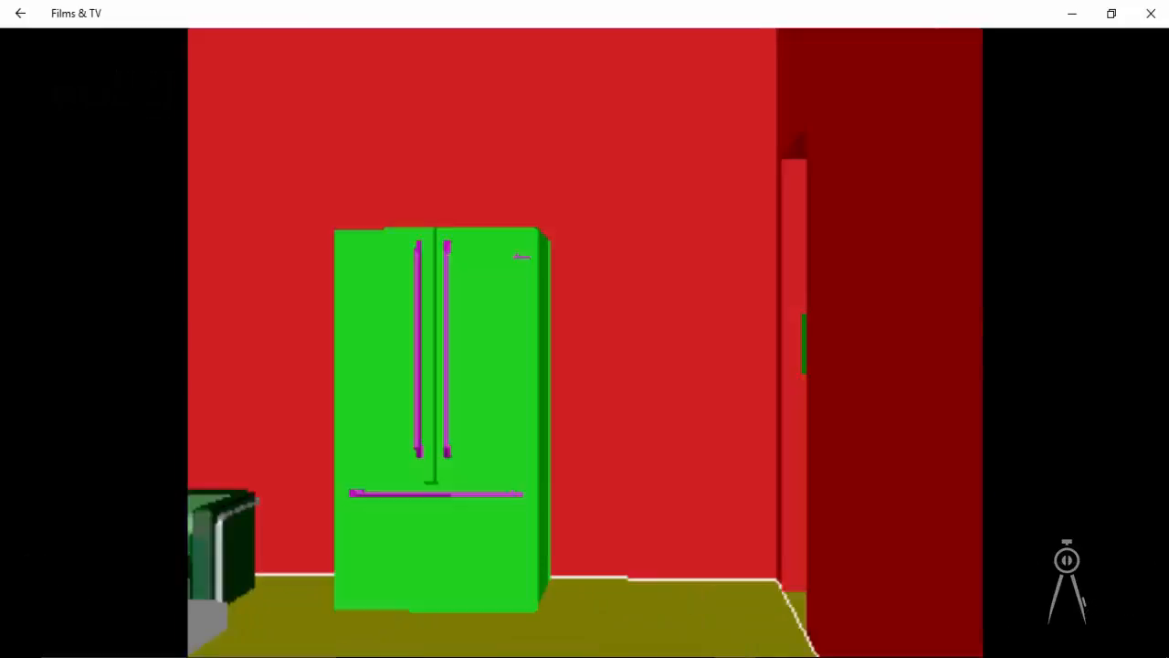